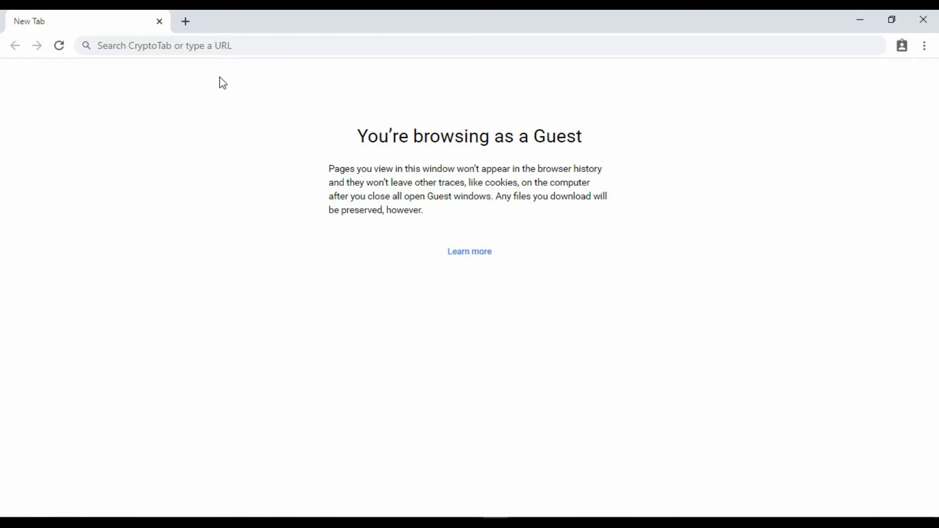
Go to the wordpress.com website.
{"action": "left_click", "coordinate": [229, 46]}
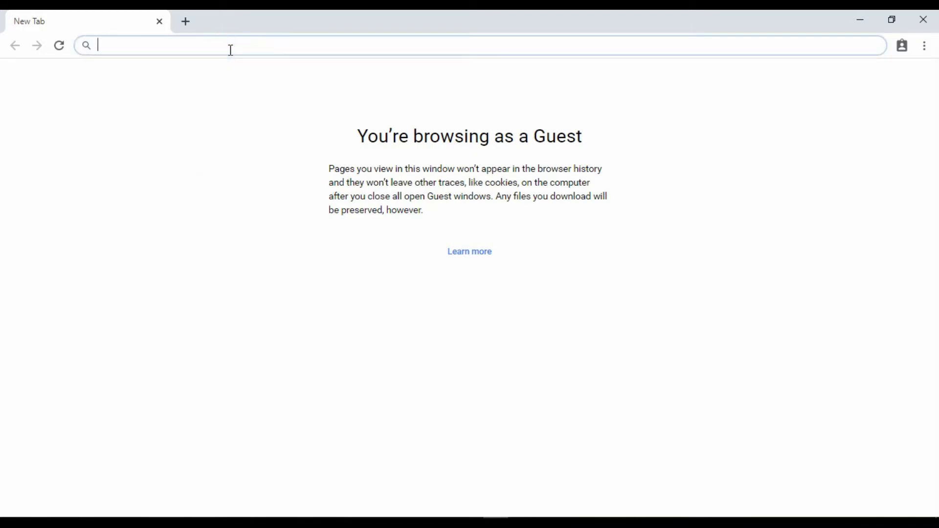
{"action": "type", "text": "word"}
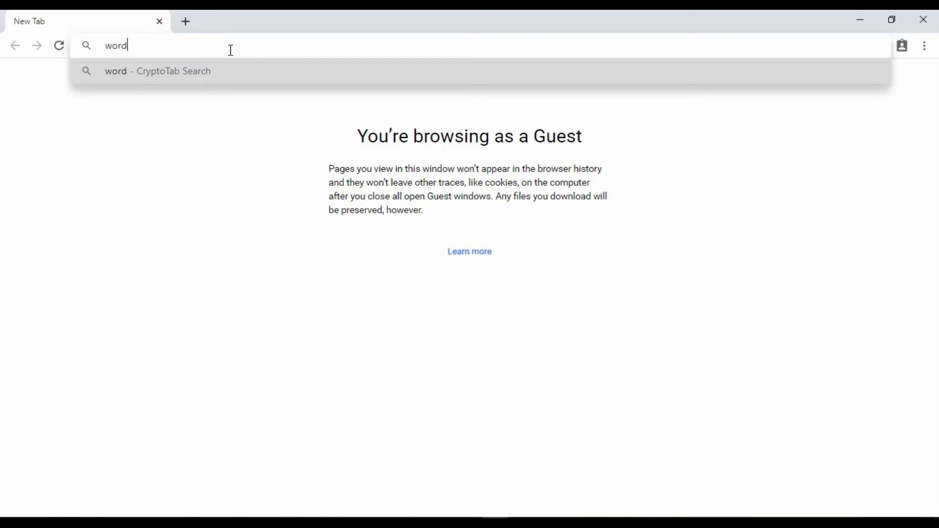
{"action": "type", "text": "press.com"}
{"action": "key", "text": "Return"}
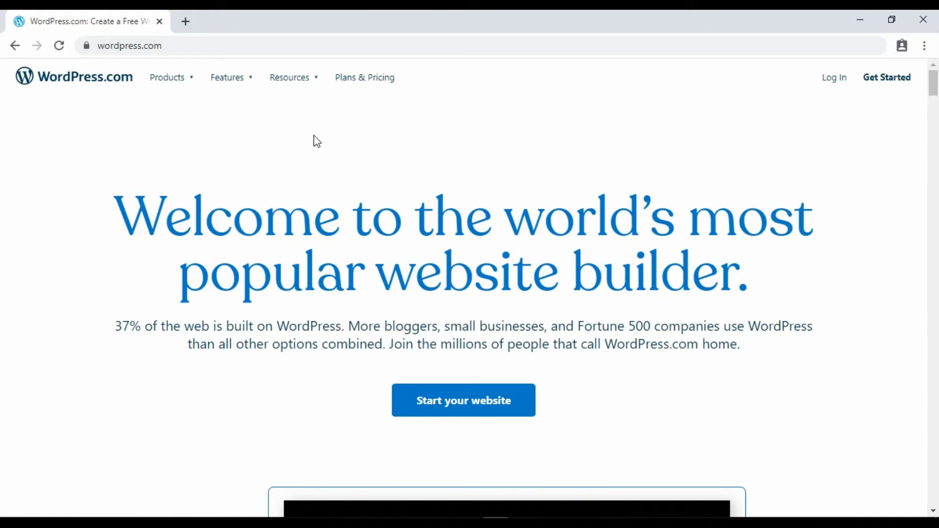
{"action": "left_click", "coordinate": [192, 46]}
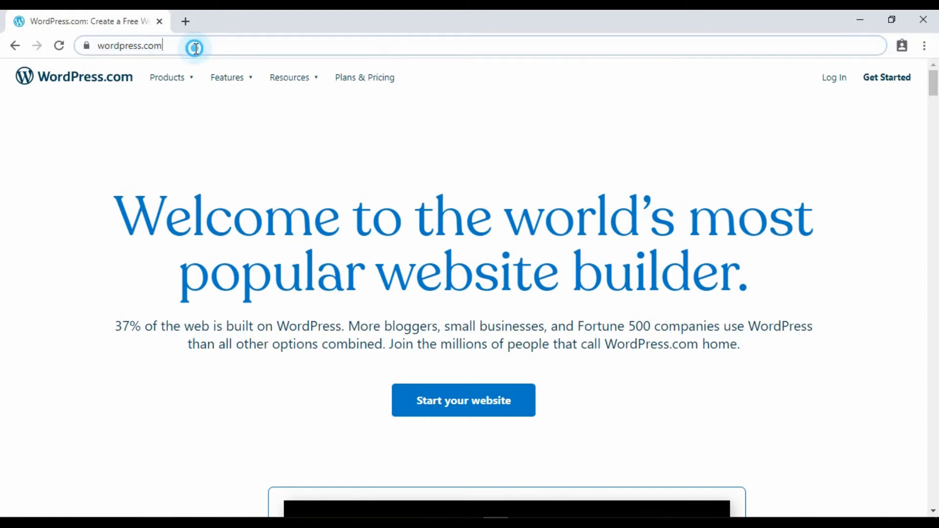
{"action": "left_click", "coordinate": [188, 45]}
{"action": "left_click", "coordinate": [218, 38]}
{"action": "left_click", "coordinate": [209, 45]}
{"action": "left_click_drag", "start_coordinate": [209, 45], "coordinate": [103, 46]}
{"action": "left_click", "coordinate": [206, 45]}
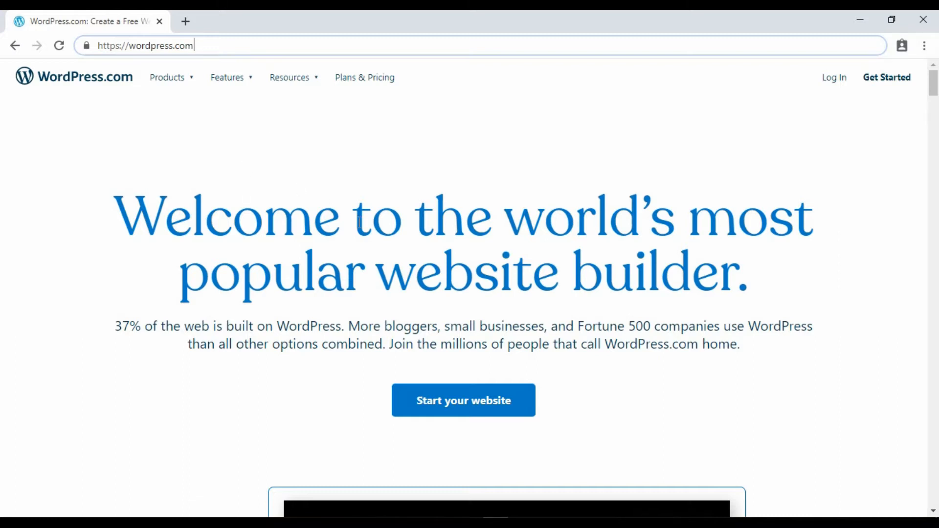
Start a new website from the WordPress.com homepage.
{"action": "scroll", "coordinate": [513, 220], "scroll_direction": "down", "scroll_amount": 5}
{"action": "scroll", "coordinate": [565, 225], "scroll_direction": "up", "scroll_amount": 5}
{"action": "scroll", "coordinate": [506, 313], "scroll_direction": "down", "scroll_amount": 5}
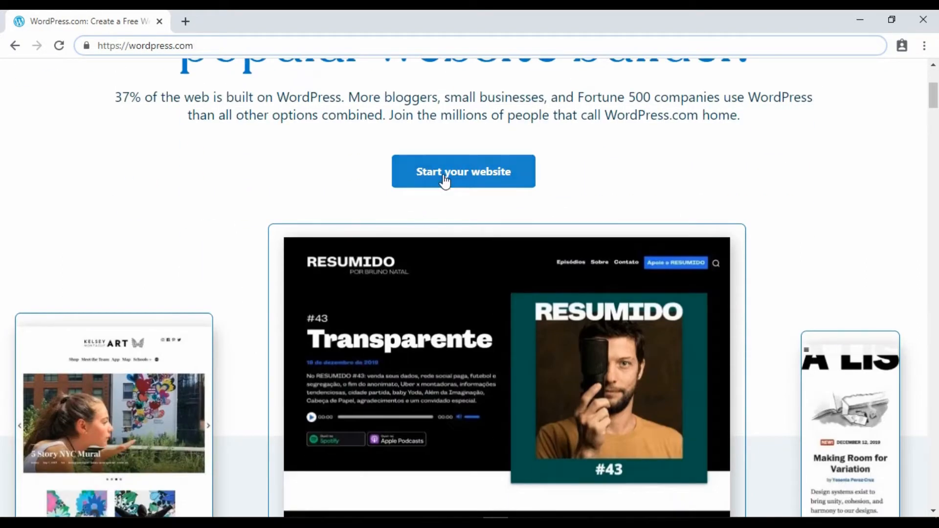
{"action": "left_click", "coordinate": [468, 182]}
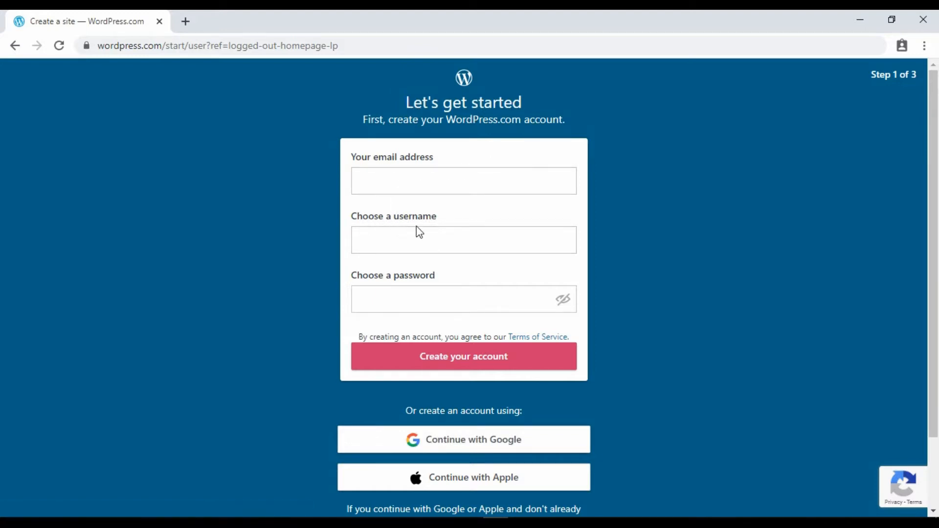
Create the WordPress.com account by continuing with an existing Google account.
{"action": "scroll", "coordinate": [462, 311], "scroll_direction": "down", "scroll_amount": 2}
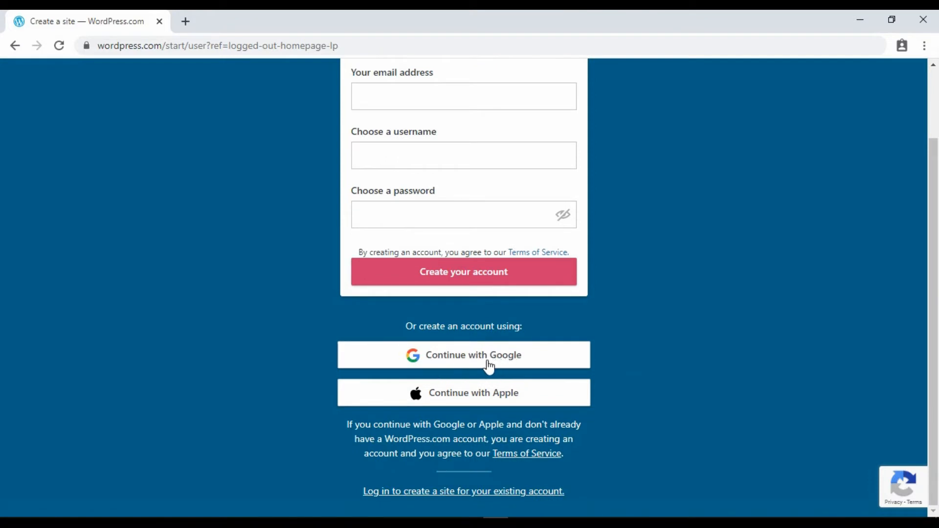
{"action": "left_click", "coordinate": [472, 362]}
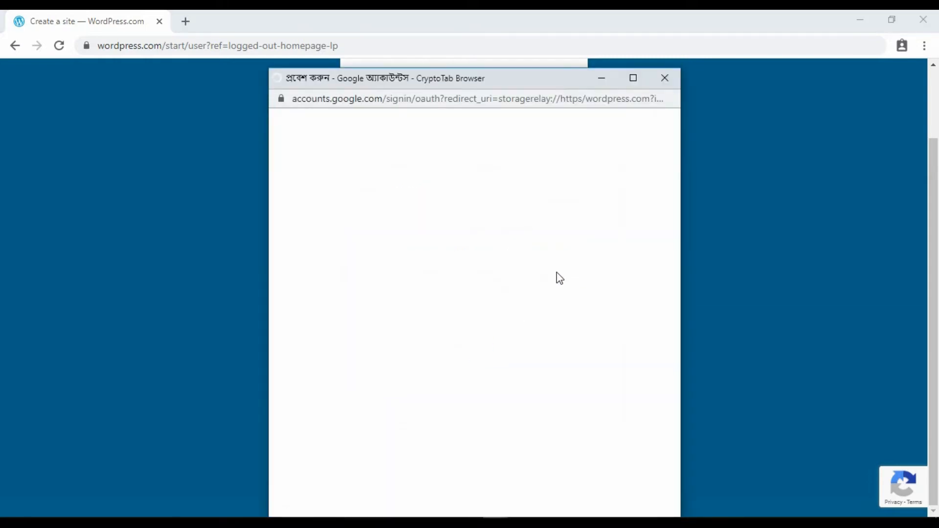
{"action": "left_click", "coordinate": [413, 256]}
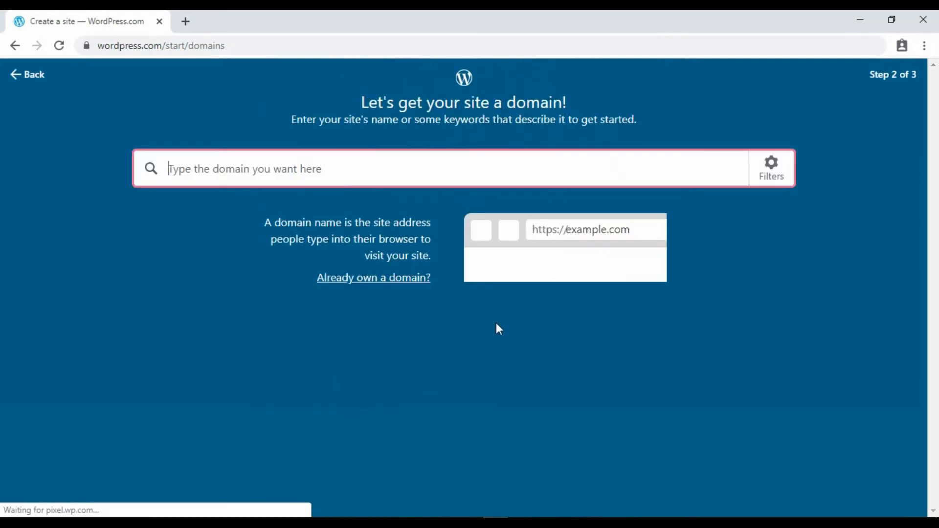
Search for the domain habibblogtech and select the free habibblogtech.wordpress.com address.
{"action": "left_click", "coordinate": [264, 172]}
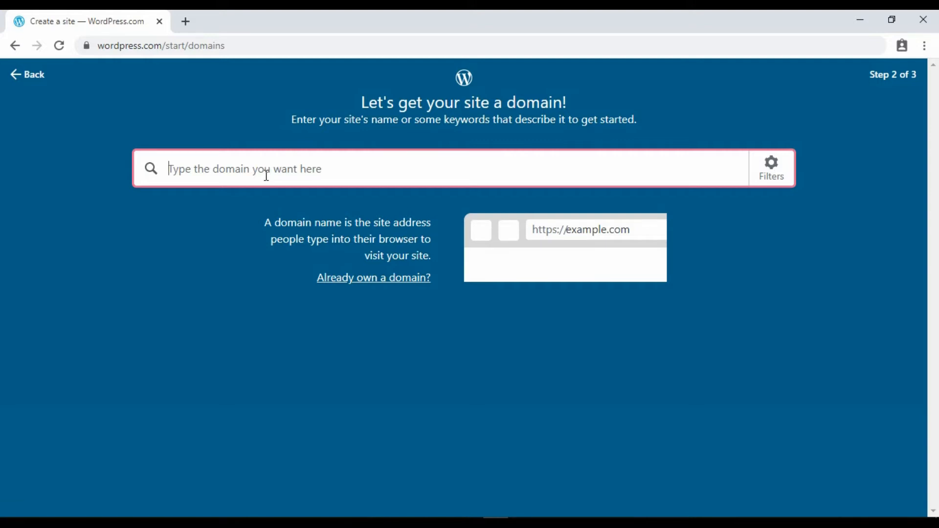
{"action": "type", "text": "habibblog"}
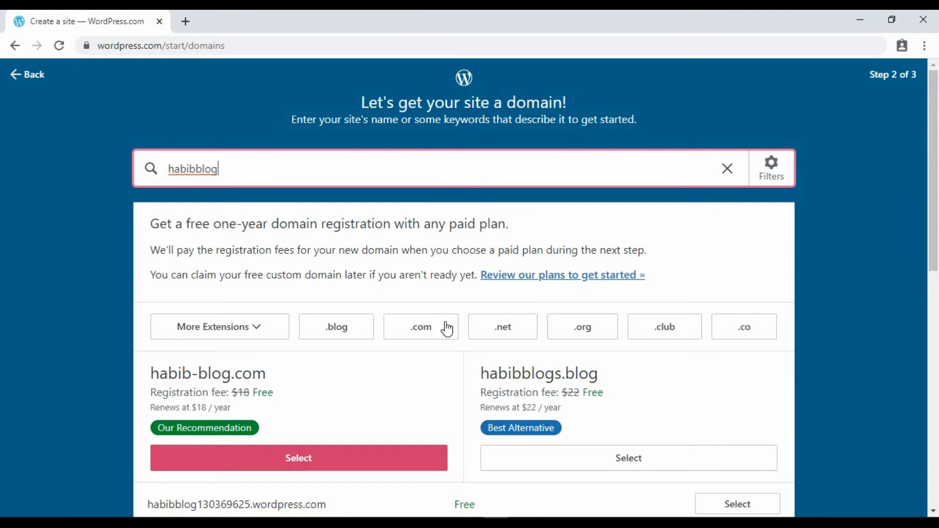
{"action": "scroll", "coordinate": [484, 325], "scroll_direction": "down", "scroll_amount": 2}
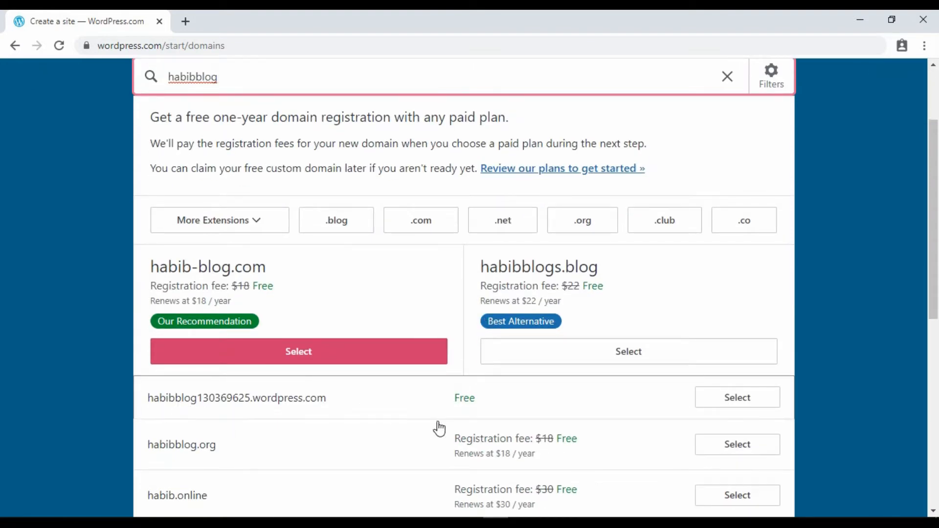
{"action": "scroll", "coordinate": [511, 427], "scroll_direction": "up", "scroll_amount": 2}
{"action": "left_click", "coordinate": [225, 163]}
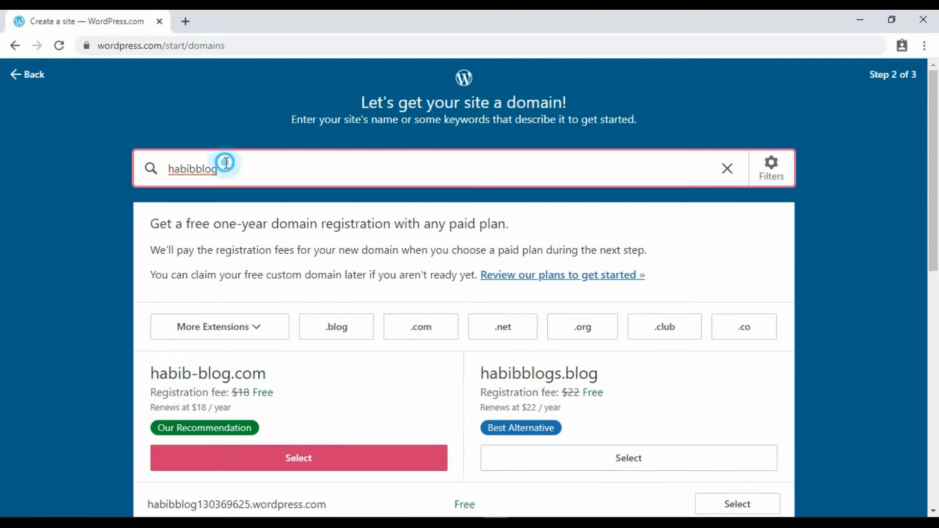
{"action": "type", "text": "tech"}
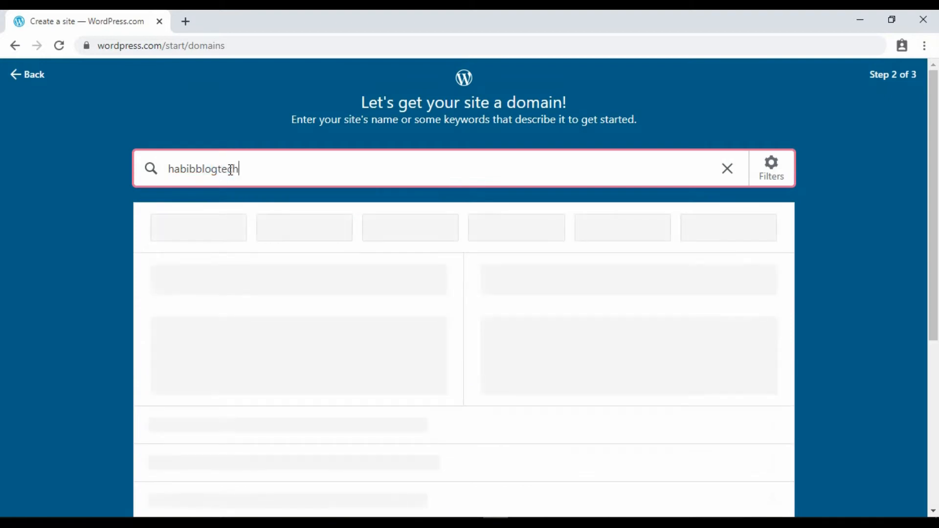
{"action": "scroll", "coordinate": [238, 171], "scroll_direction": "down", "scroll_amount": 2}
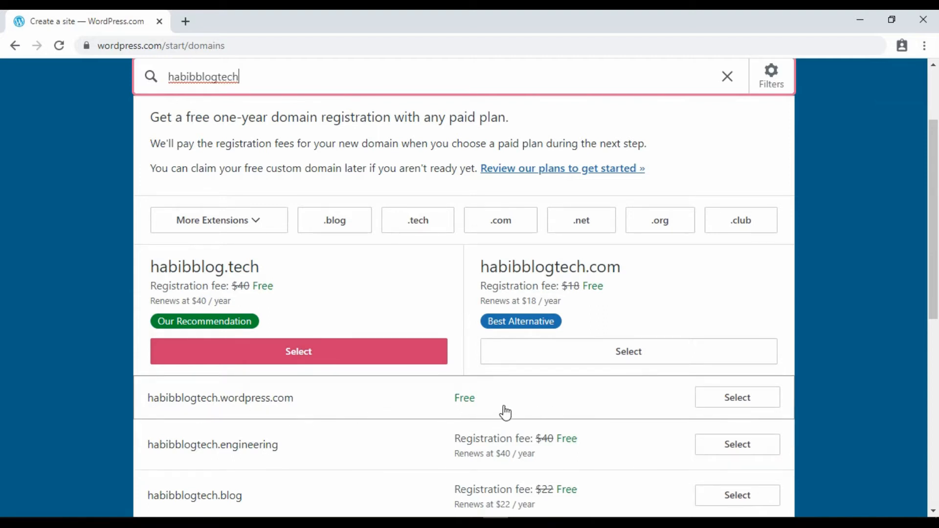
{"action": "left_click", "coordinate": [744, 405]}
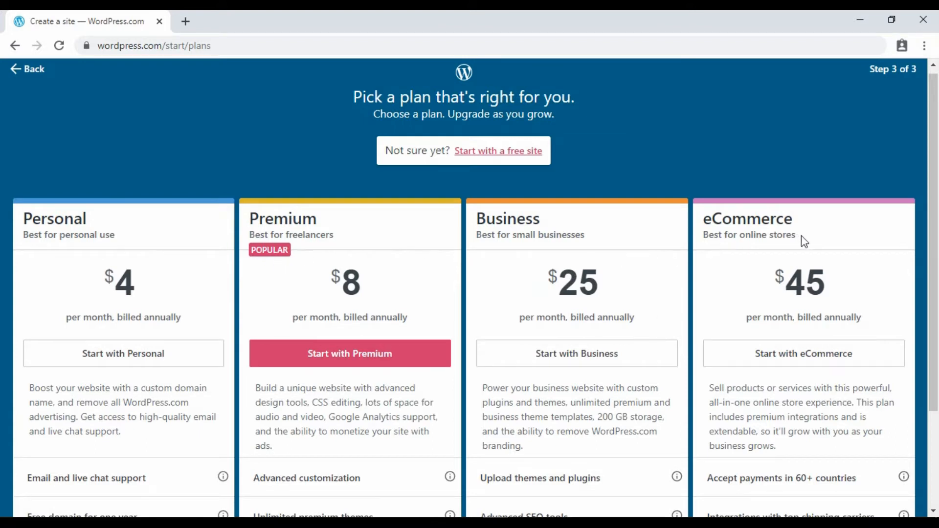
Skip the paid plans and start with a free site.
{"action": "scroll", "coordinate": [807, 239], "scroll_direction": "down", "scroll_amount": 3}
{"action": "scroll", "coordinate": [692, 306], "scroll_direction": "up", "scroll_amount": 3}
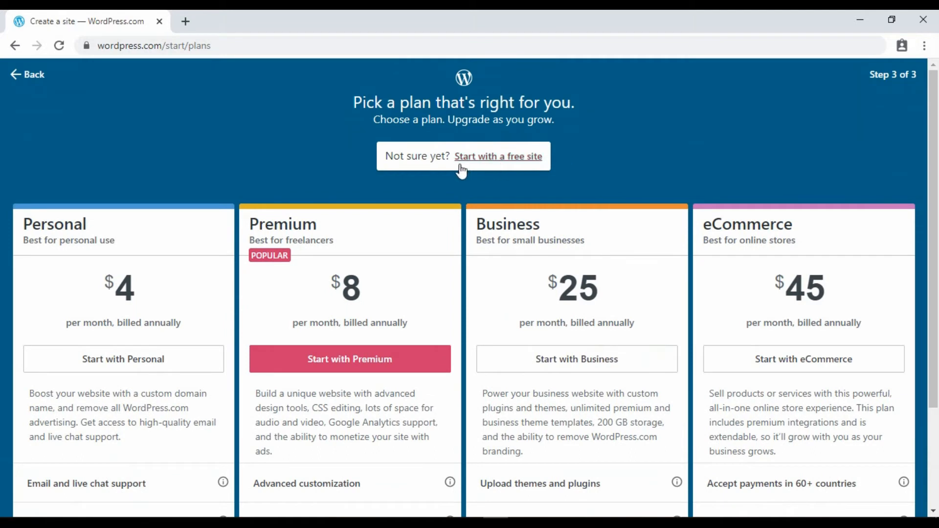
{"action": "left_click", "coordinate": [501, 159]}
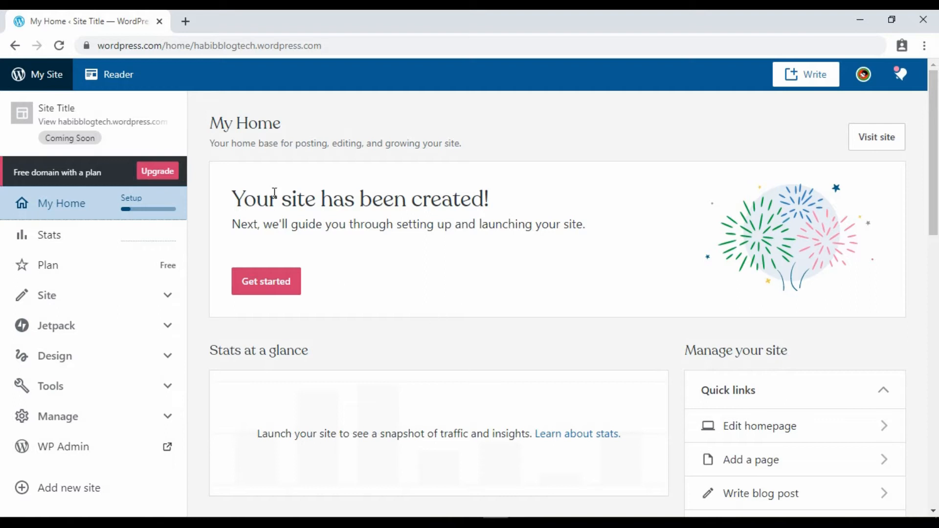
Copy the site address habibblogtech.wordpress.com, open it in a new browser tab and look over the homepage.
{"action": "left_click", "coordinate": [345, 46]}
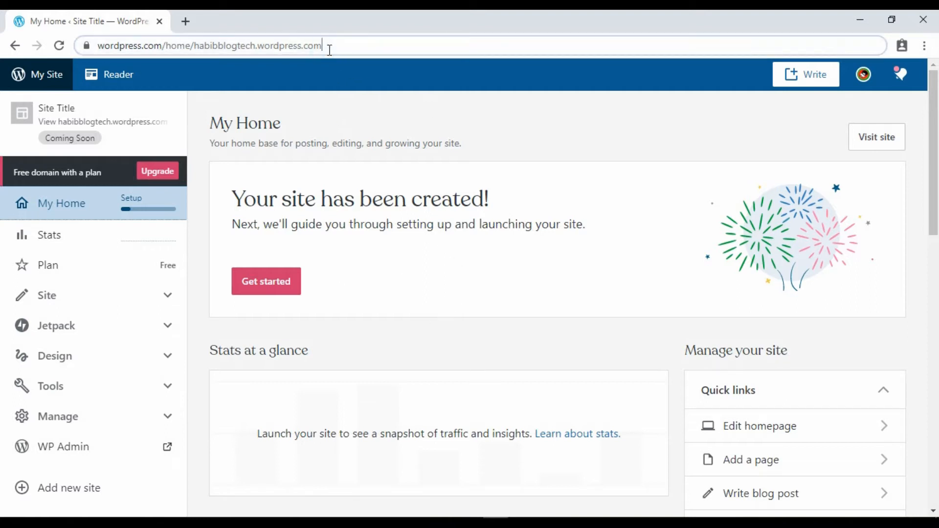
{"action": "left_click_drag", "start_coordinate": [360, 44], "coordinate": [234, 45]}
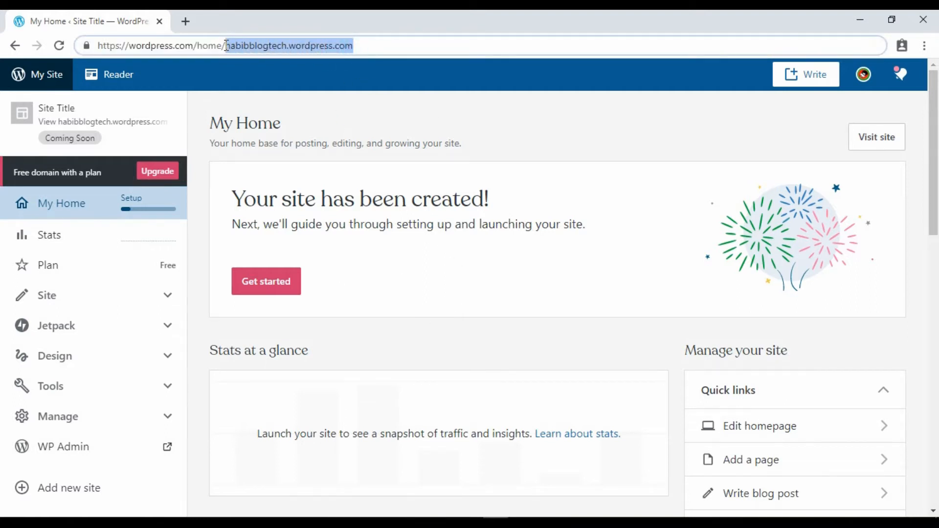
{"action": "left_click", "coordinate": [184, 20]}
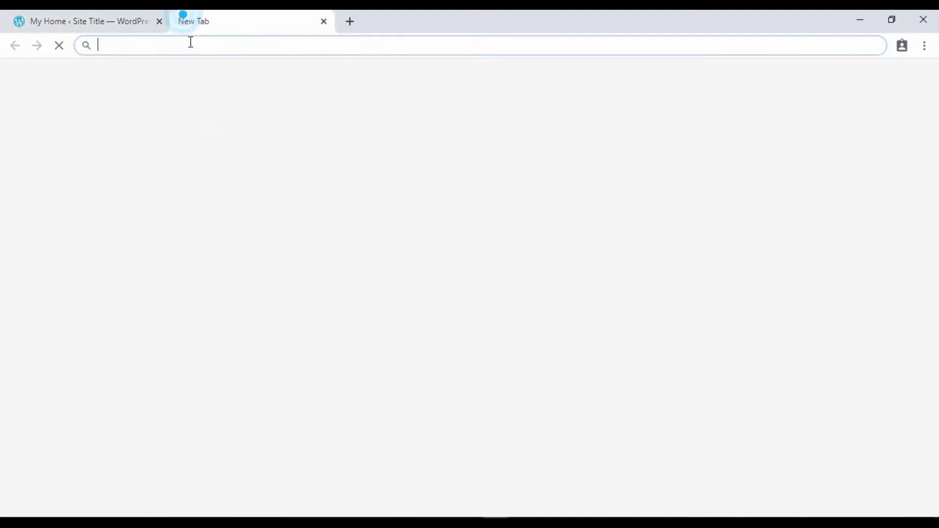
{"action": "left_click", "coordinate": [189, 42]}
{"action": "type", "text": "habibblogtech.wordpress.com"}
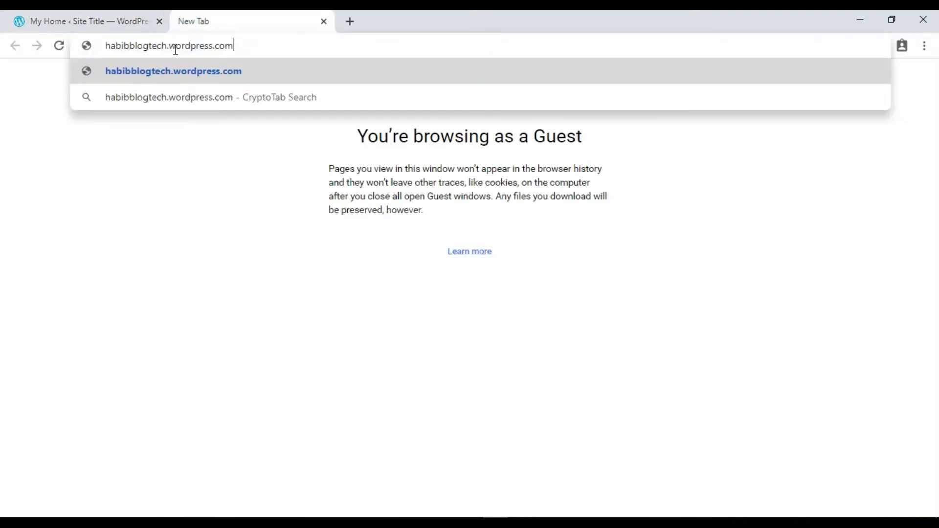
{"action": "left_click", "coordinate": [247, 45]}
{"action": "key", "text": "Return"}
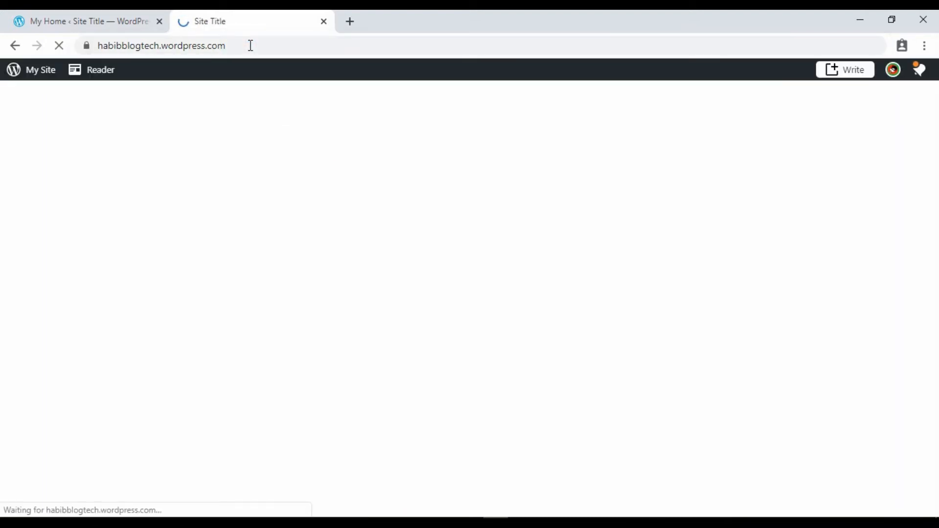
{"action": "scroll", "coordinate": [562, 383], "scroll_direction": "down", "scroll_amount": 8}
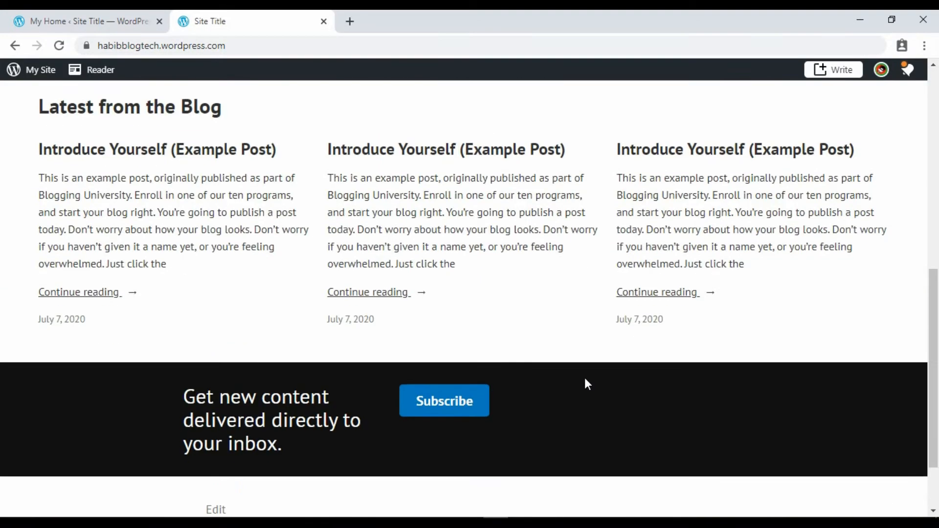
{"action": "scroll", "coordinate": [583, 374], "scroll_direction": "down", "scroll_amount": 2}
{"action": "scroll", "coordinate": [586, 371], "scroll_direction": "up", "scroll_amount": 10}
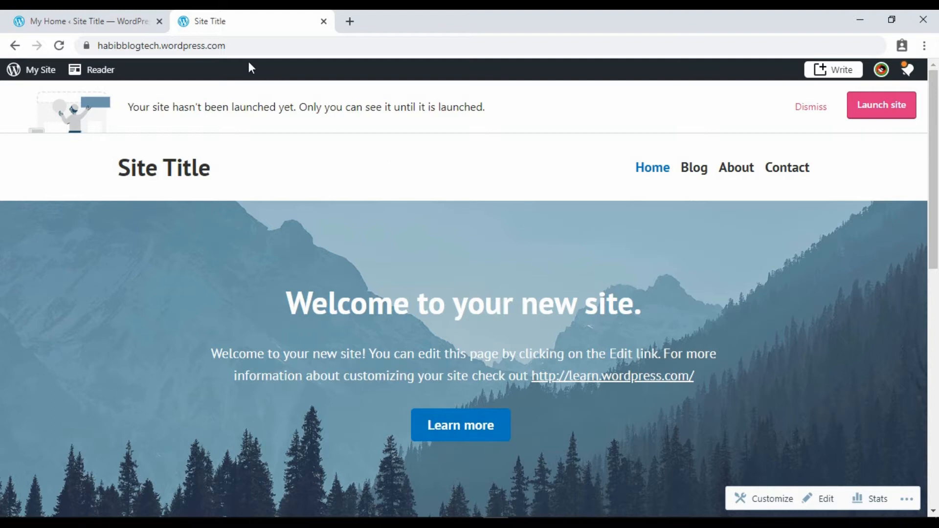
Return to the site's My Home dashboard, look it over and open the Stats and Insights page.
{"action": "left_click", "coordinate": [128, 21]}
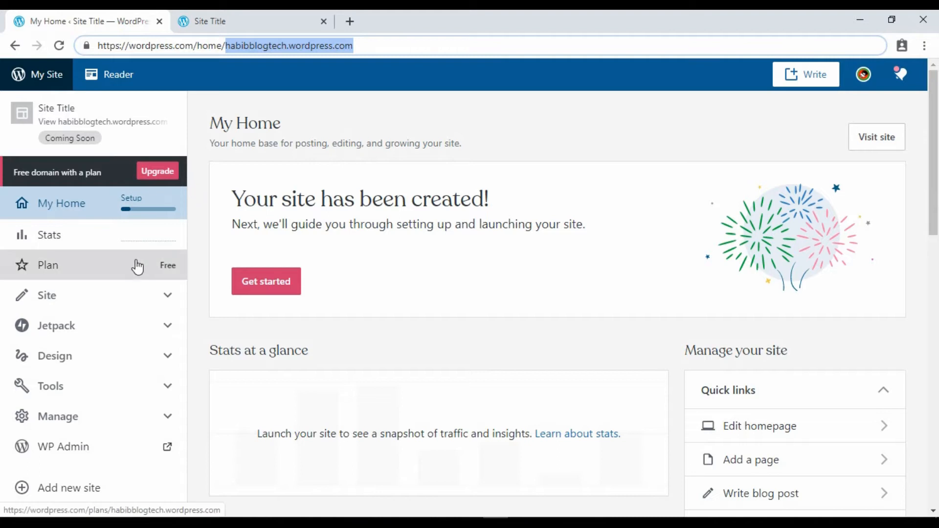
{"action": "scroll", "coordinate": [128, 279], "scroll_direction": "down", "scroll_amount": 7}
{"action": "scroll", "coordinate": [102, 453], "scroll_direction": "up", "scroll_amount": 3}
{"action": "scroll", "coordinate": [102, 452], "scroll_direction": "up", "scroll_amount": 4}
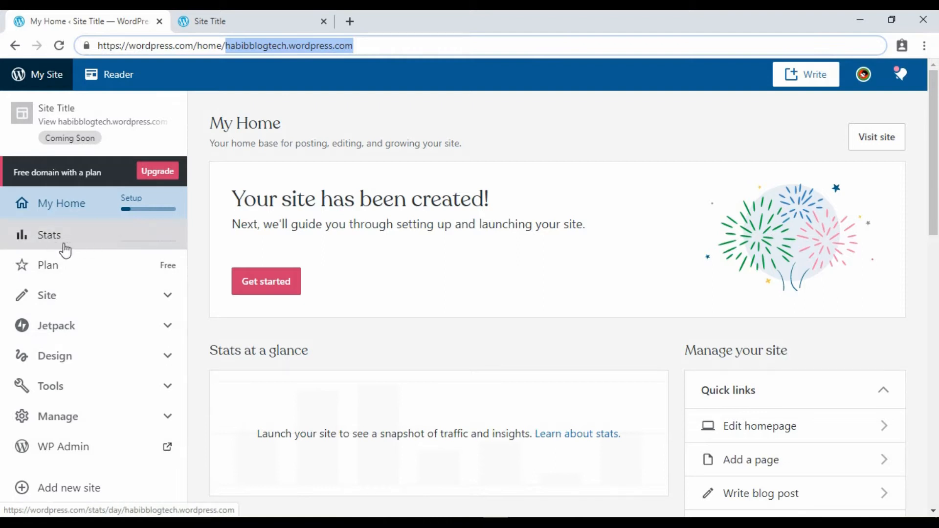
{"action": "left_click", "coordinate": [80, 247]}
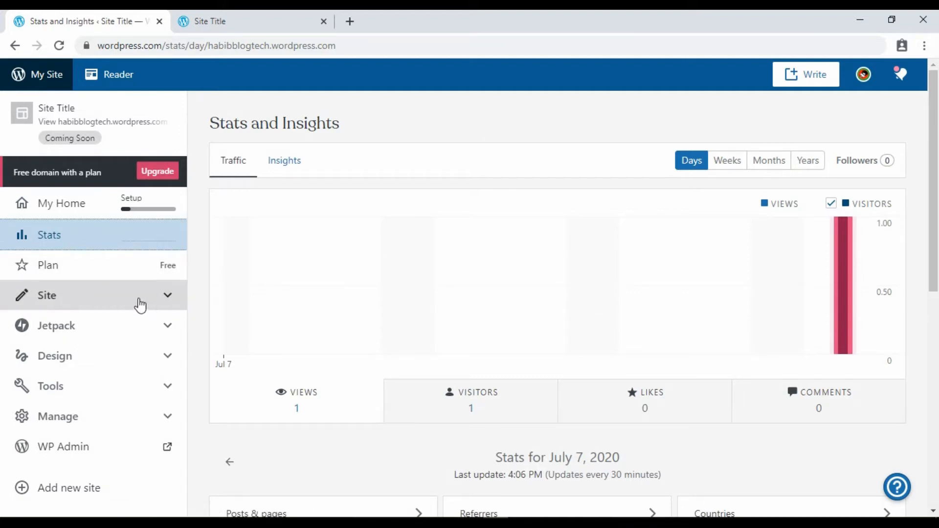
Open the site's list of pages and move the Blog page to the trash.
{"action": "left_click", "coordinate": [169, 301]}
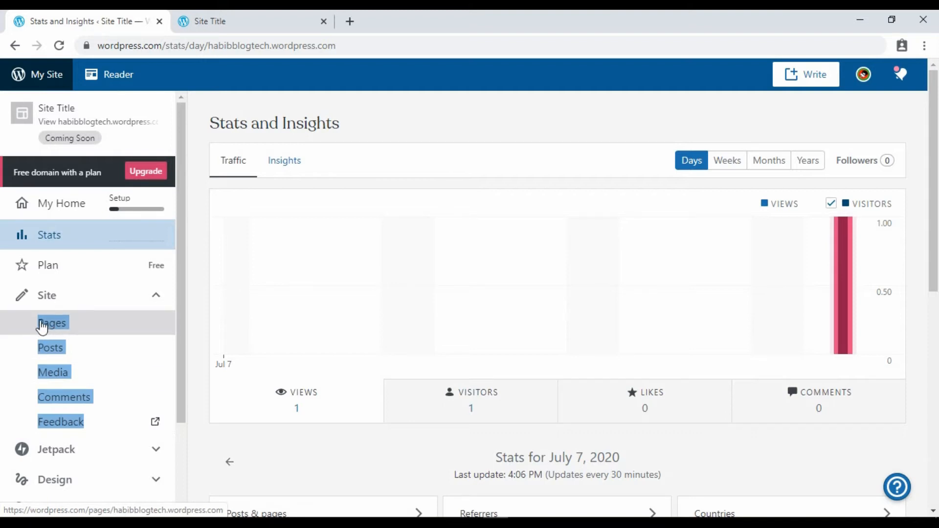
{"action": "left_click", "coordinate": [51, 324]}
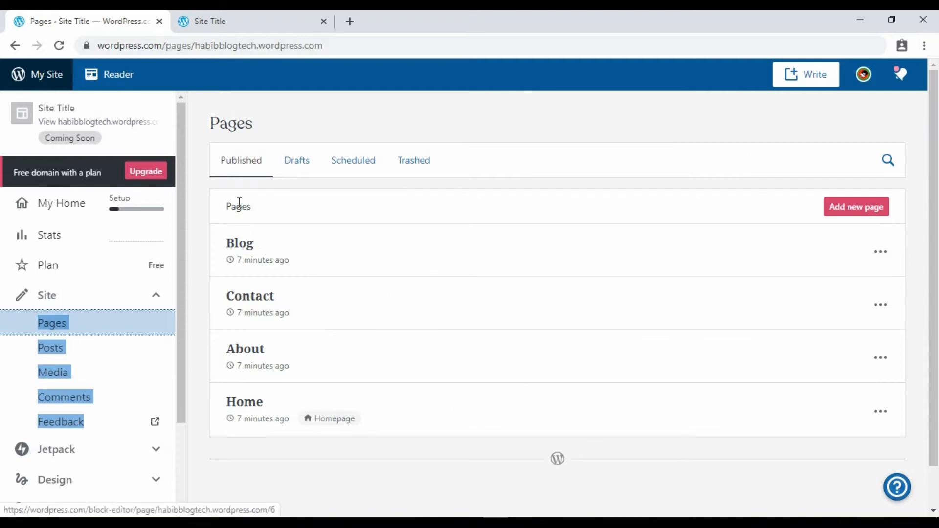
{"action": "left_click", "coordinate": [885, 252]}
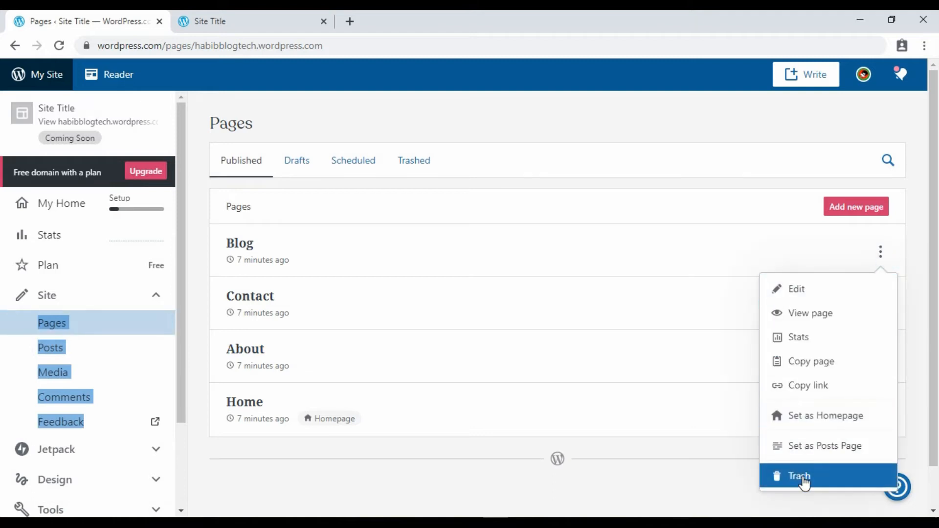
{"action": "left_click", "coordinate": [803, 478]}
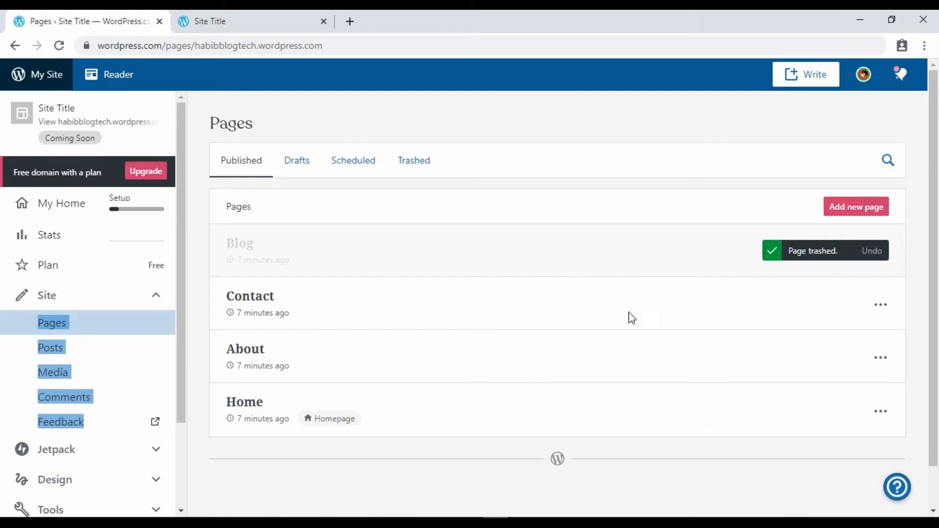
{"action": "left_click", "coordinate": [853, 207]}
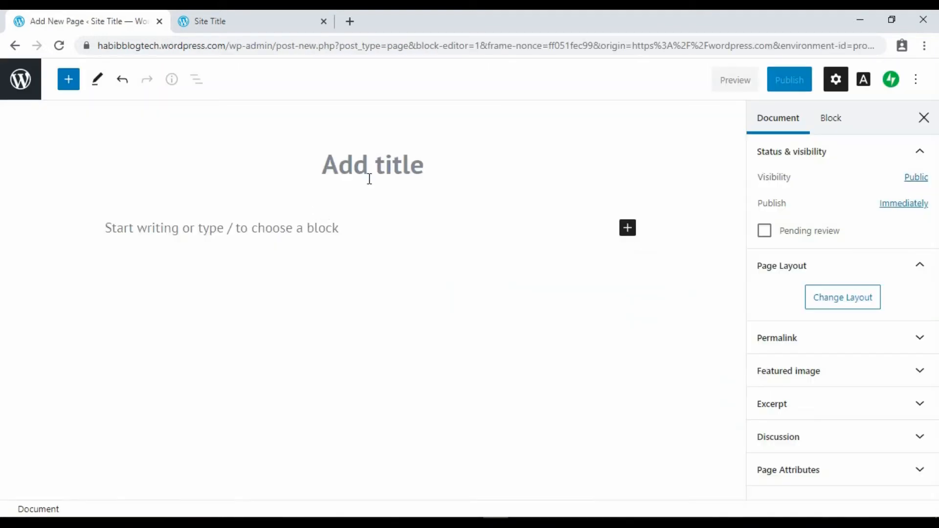
{"action": "left_click", "coordinate": [369, 178]}
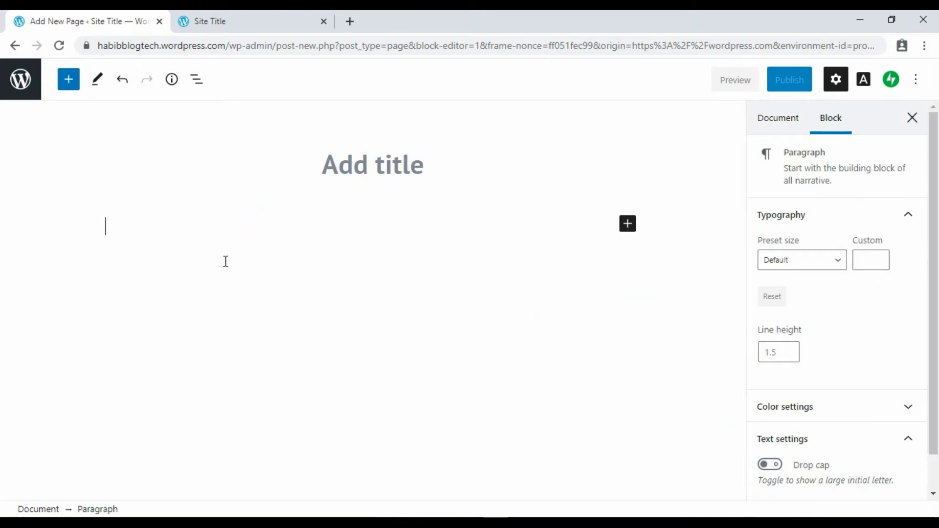
{"action": "left_click", "coordinate": [341, 159]}
{"action": "left_click", "coordinate": [317, 230]}
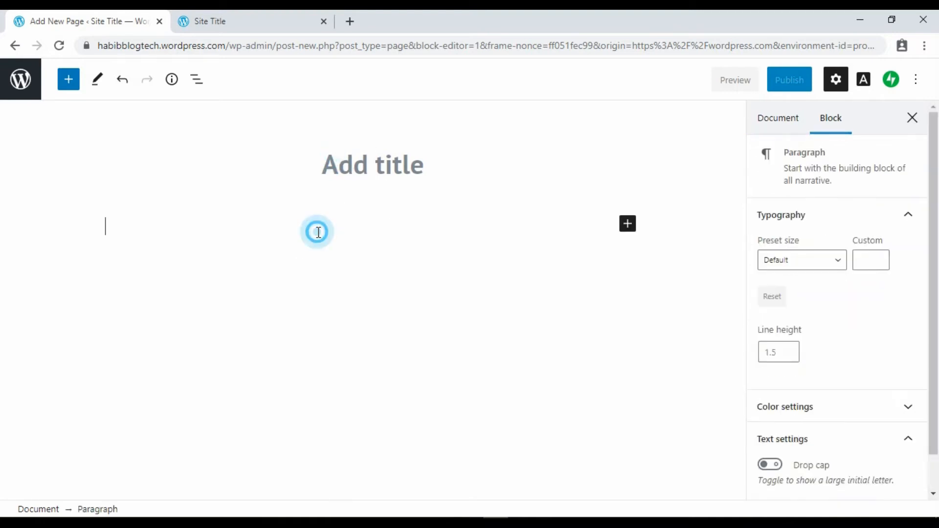
{"action": "left_click", "coordinate": [15, 45]}
{"action": "left_click", "coordinate": [536, 124]}
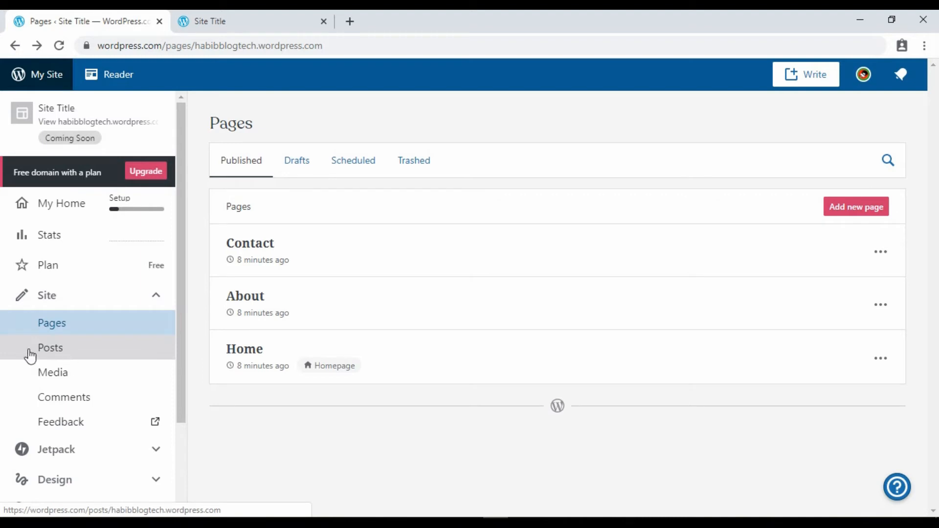
Open the site's list of posts, then reload the site's homepage and look over its Latest from the Blog section.
{"action": "left_click", "coordinate": [63, 353]}
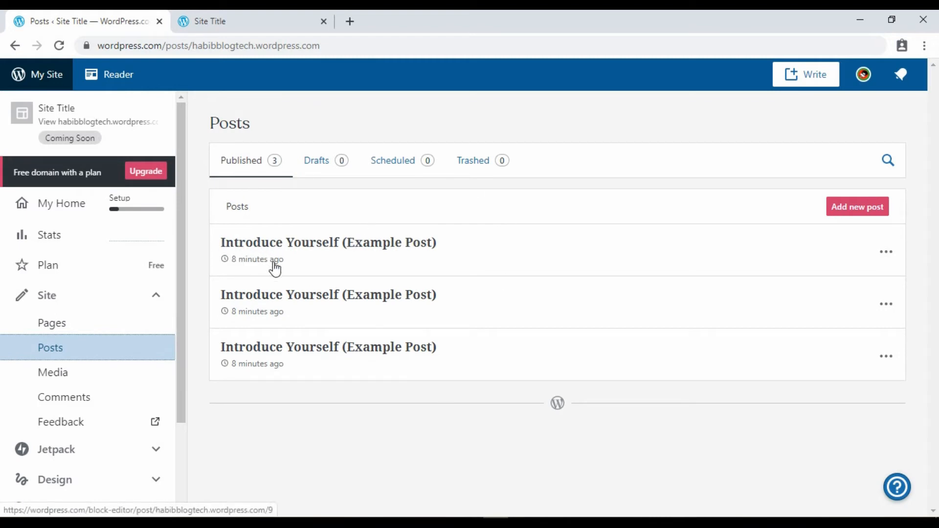
{"action": "left_click", "coordinate": [262, 16]}
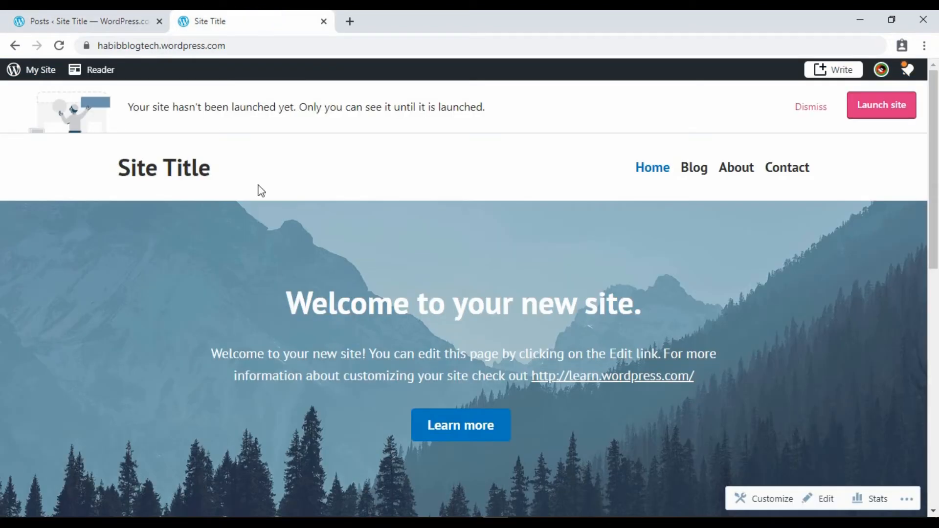
{"action": "left_click", "coordinate": [188, 173]}
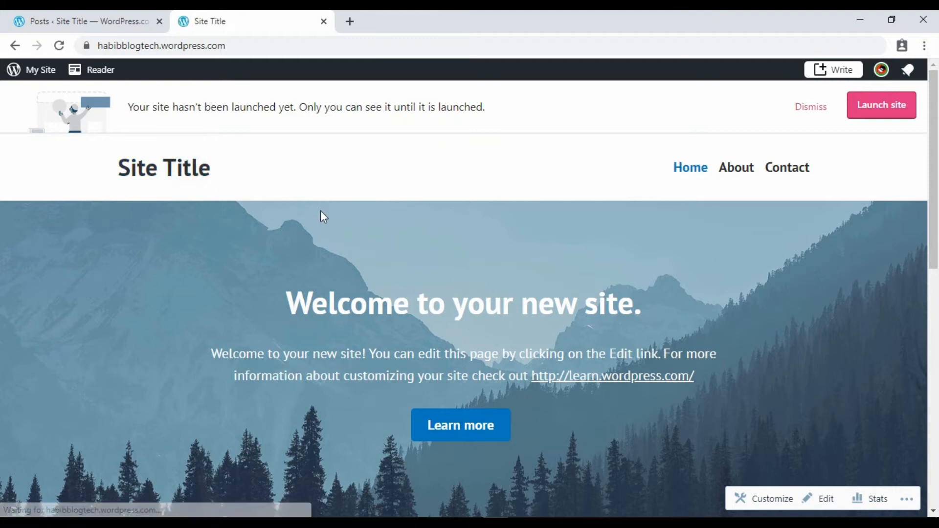
{"action": "scroll", "coordinate": [322, 208], "scroll_direction": "down", "scroll_amount": 10}
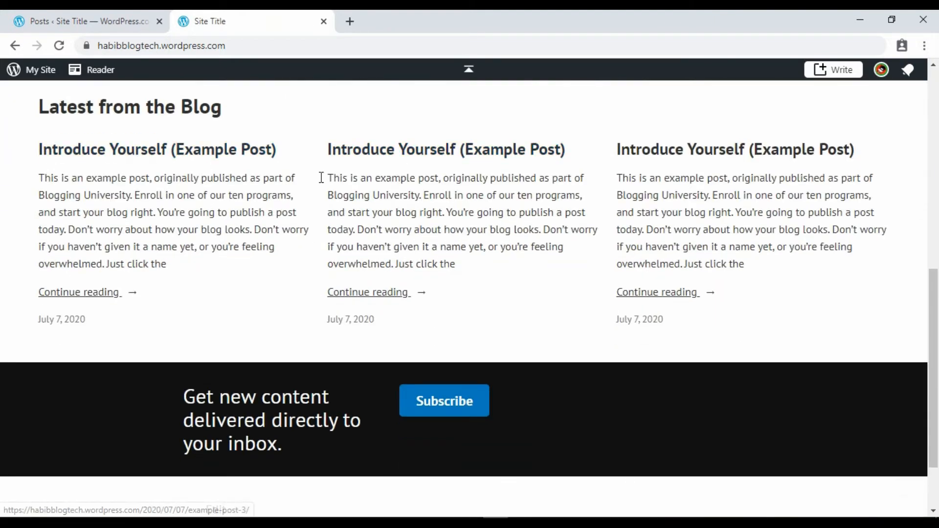
{"action": "scroll", "coordinate": [655, 234], "scroll_direction": "up", "scroll_amount": 8}
Move all three "Introduce Yourself (Example Post)" posts to the trash from the dashboard's post list.
{"action": "left_click", "coordinate": [96, 19]}
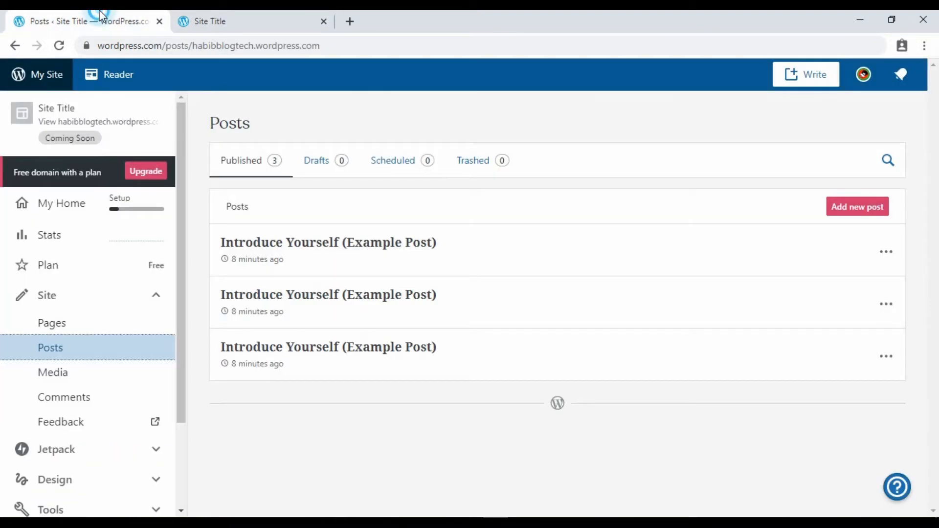
{"action": "left_click", "coordinate": [886, 252]}
{"action": "left_click", "coordinate": [826, 447]}
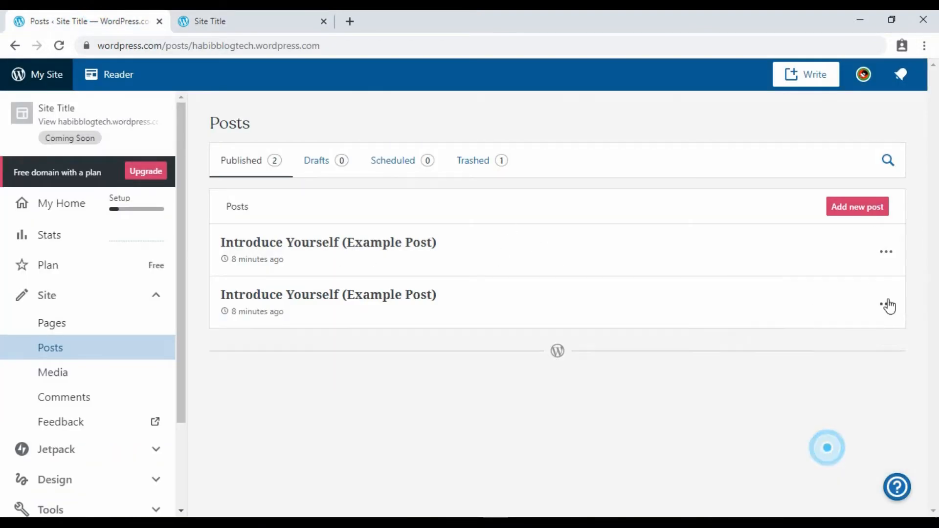
{"action": "left_click", "coordinate": [887, 254]}
{"action": "left_click", "coordinate": [811, 450]}
{"action": "left_click", "coordinate": [886, 251]}
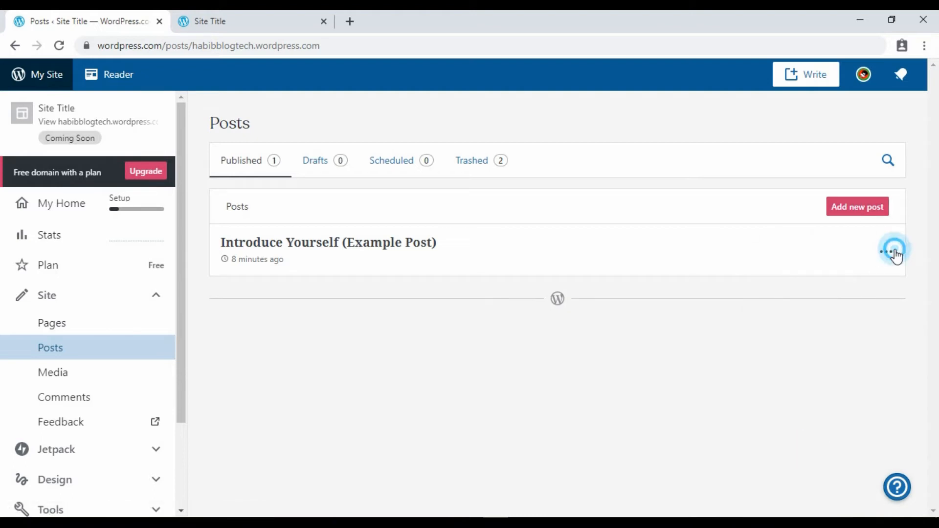
{"action": "left_click", "coordinate": [824, 453]}
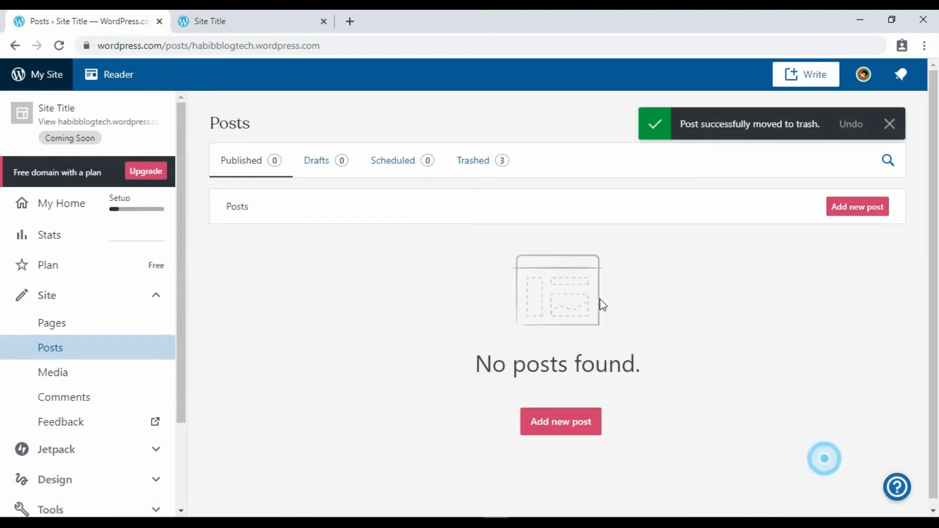
Reload the site's homepage and check the Latest from the Blog section for the trashed example posts.
{"action": "left_click", "coordinate": [289, 22]}
{"action": "left_click", "coordinate": [59, 45]}
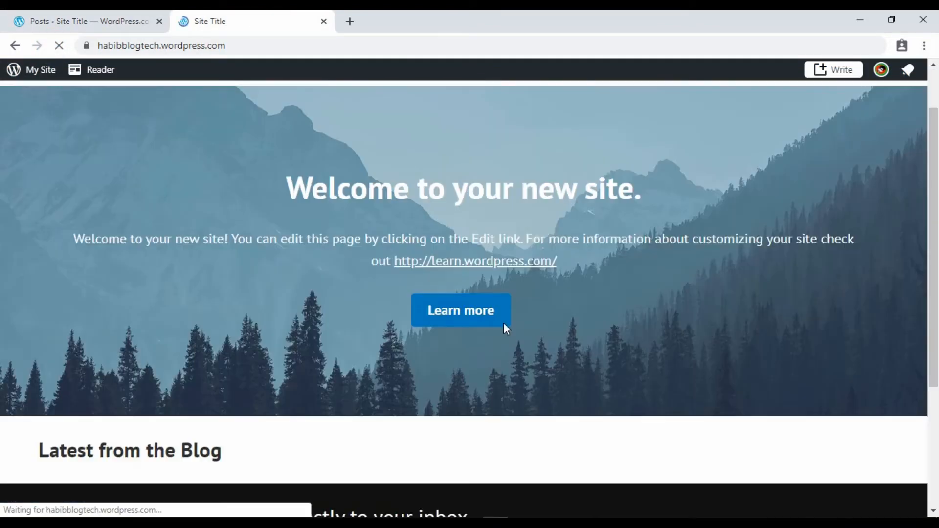
{"action": "scroll", "coordinate": [506, 324], "scroll_direction": "down", "scroll_amount": 5}
Return to the dashboard's post list, dismiss the trash notifications and start a new post.
{"action": "left_click", "coordinate": [98, 21]}
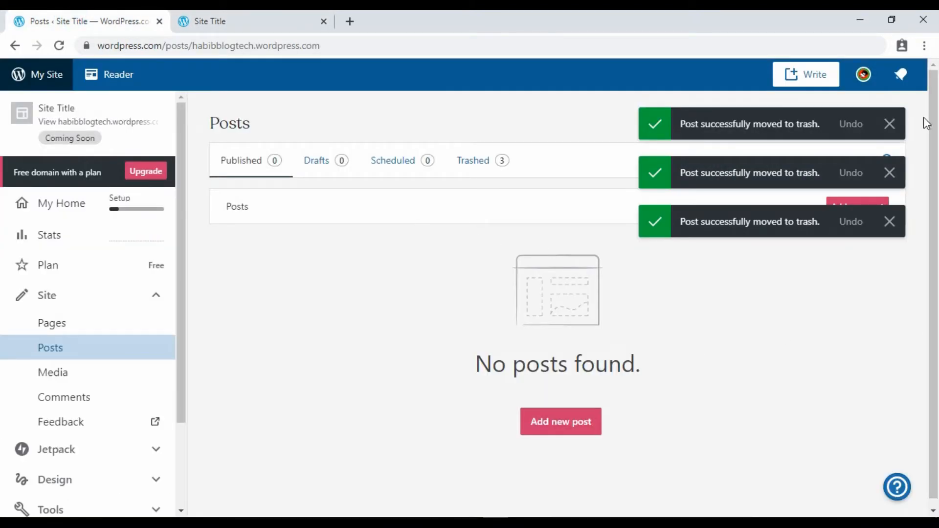
{"action": "left_click", "coordinate": [889, 125]}
{"action": "left_click", "coordinate": [887, 181]}
{"action": "left_click", "coordinate": [889, 126]}
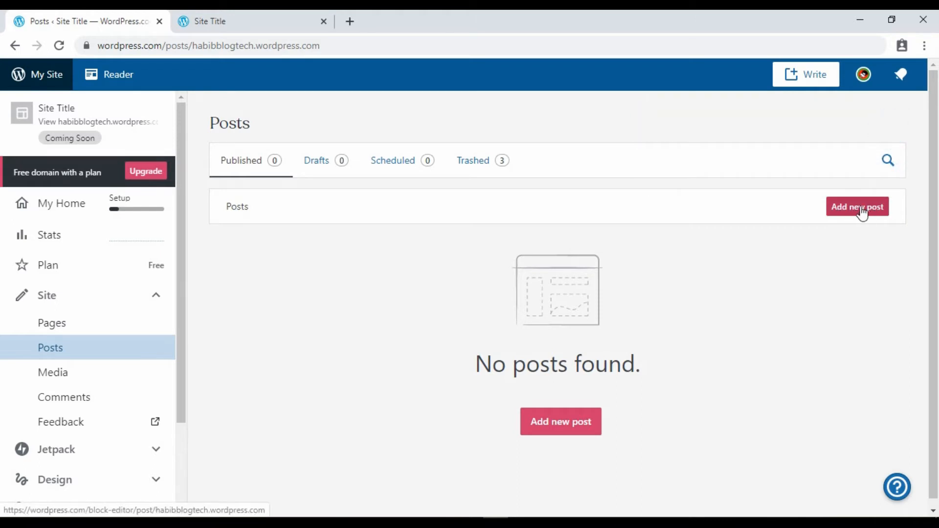
{"action": "left_click", "coordinate": [853, 209]}
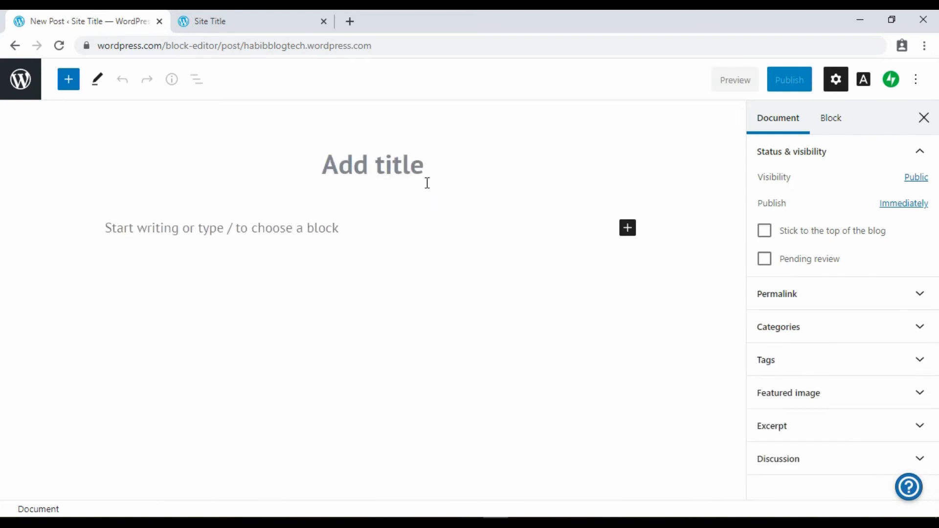
{"action": "left_click", "coordinate": [379, 163]}
{"action": "left_click", "coordinate": [268, 235]}
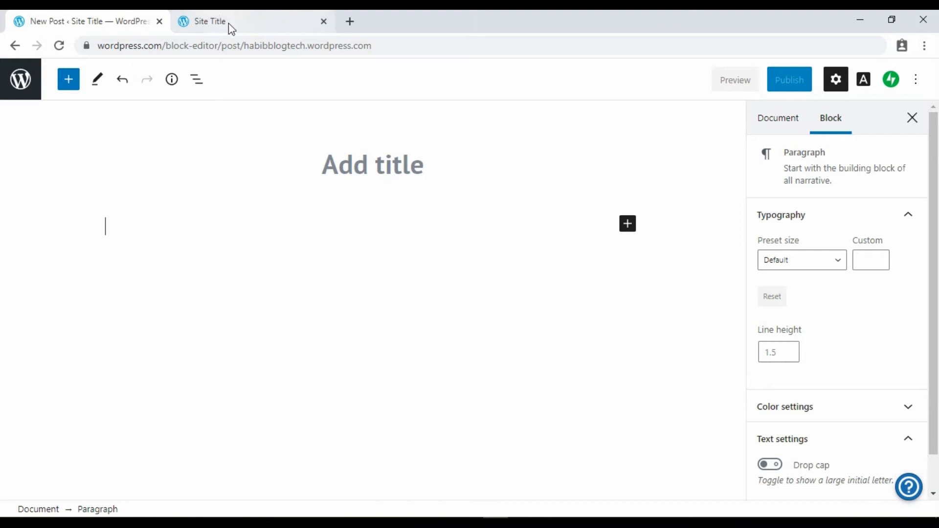
{"action": "left_click", "coordinate": [330, 172]}
{"action": "left_click", "coordinate": [317, 236]}
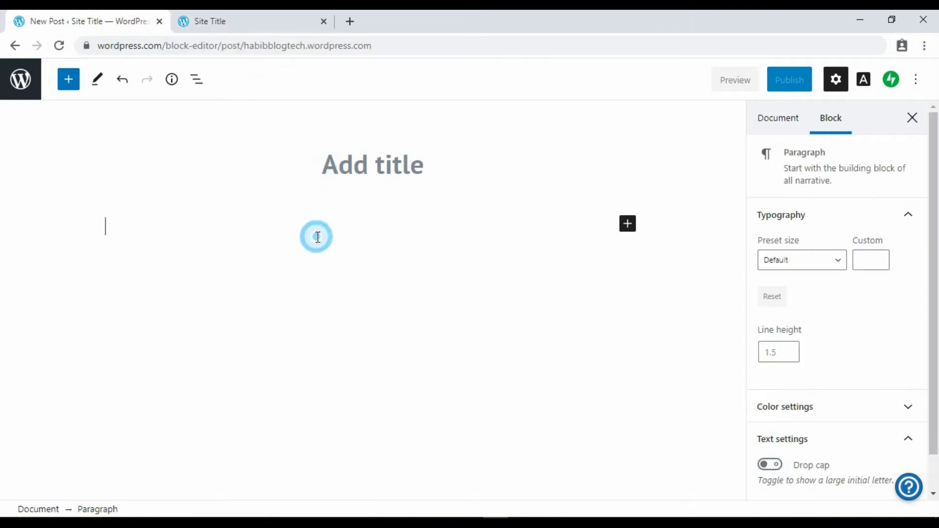
{"action": "left_click", "coordinate": [378, 149]}
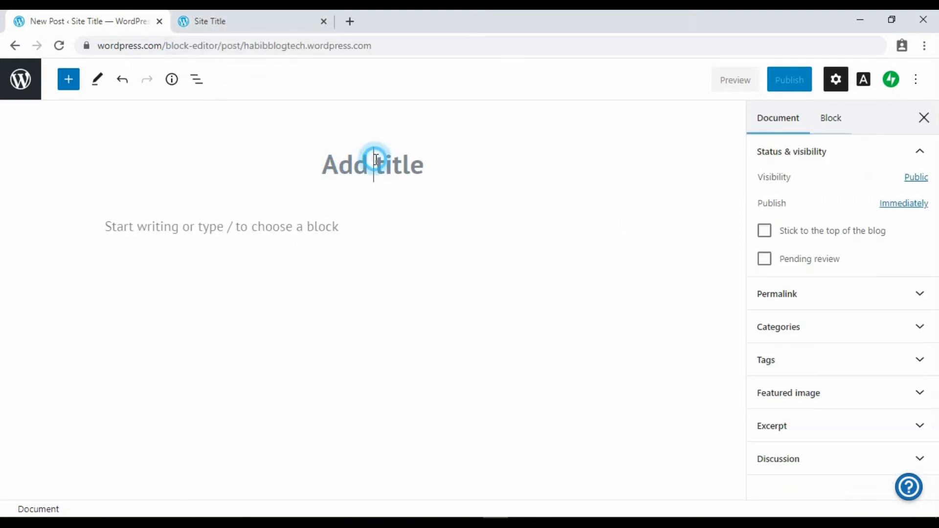
{"action": "left_click", "coordinate": [299, 227]}
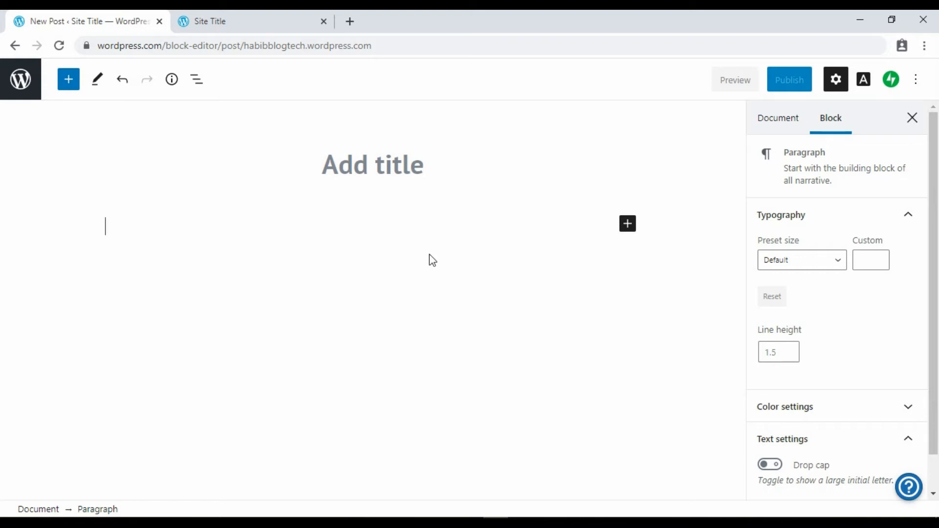
{"action": "left_click", "coordinate": [357, 171]}
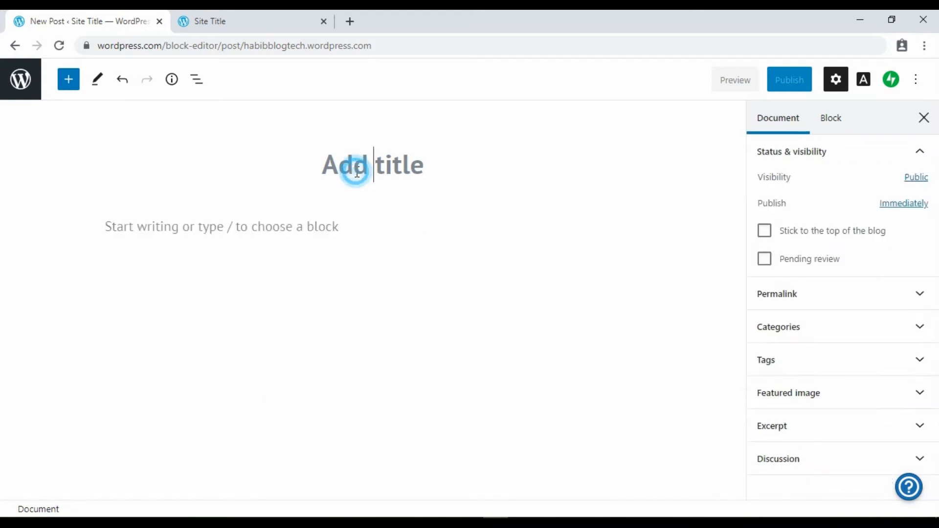
{"action": "left_click", "coordinate": [303, 220]}
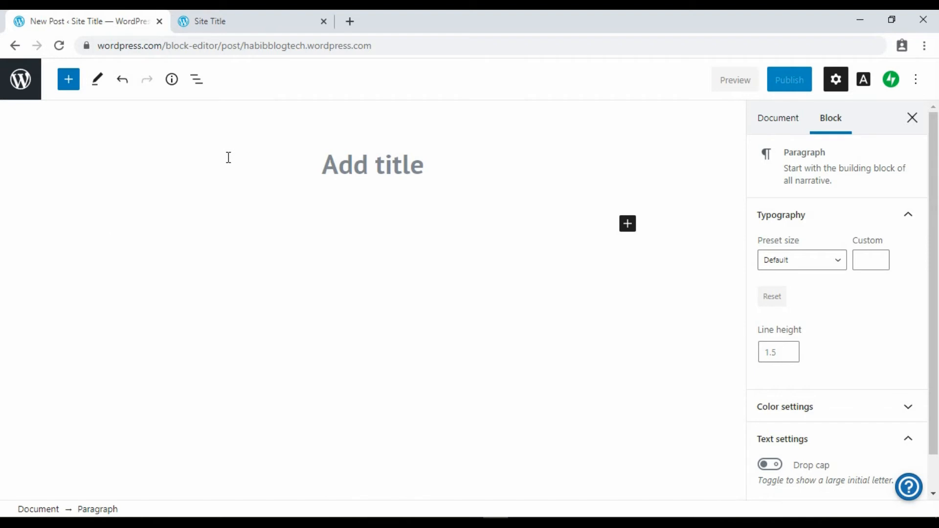
{"action": "left_click", "coordinate": [368, 164]}
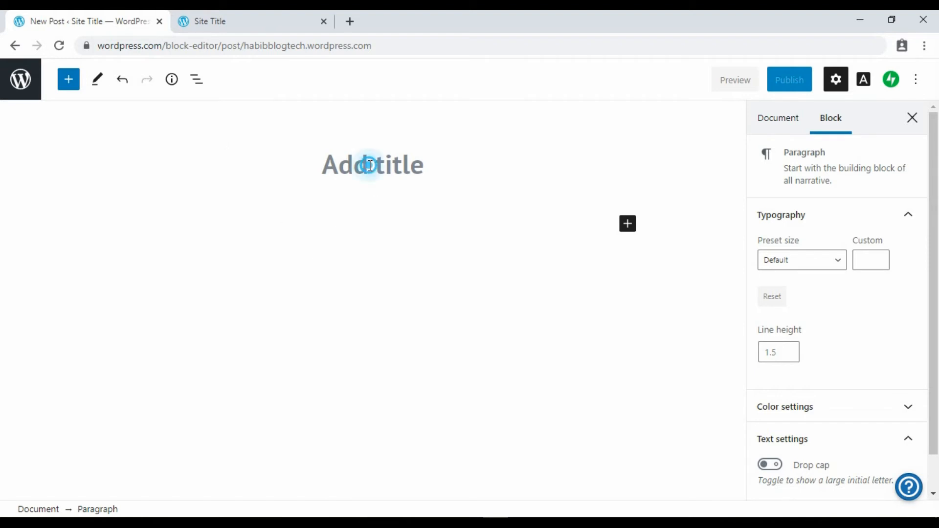
{"action": "left_click", "coordinate": [327, 225]}
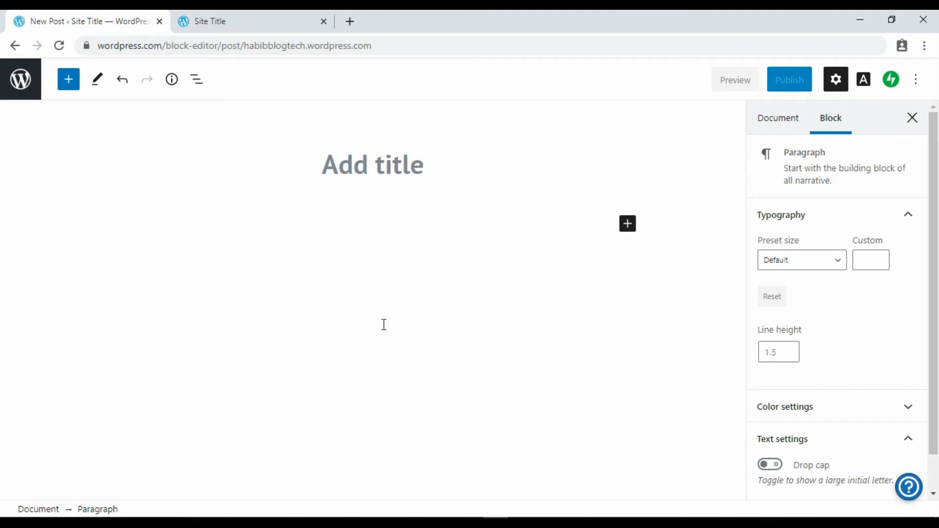
{"action": "left_click", "coordinate": [362, 164]}
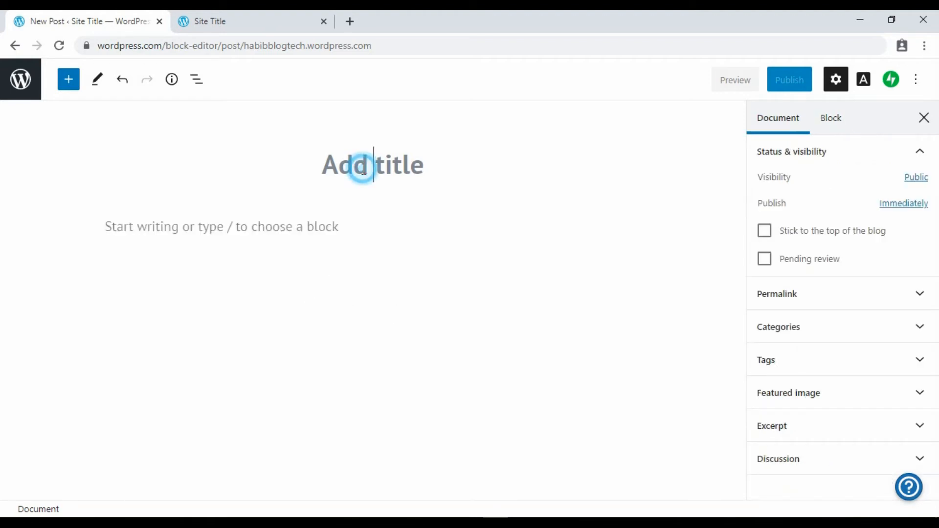
{"action": "left_click", "coordinate": [331, 222]}
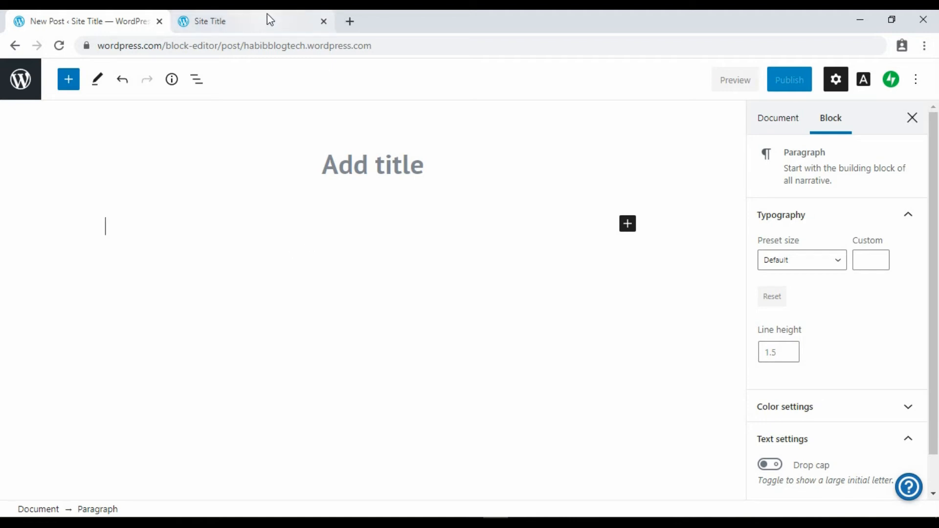
Open antihow.com in a new browser tab and look over the posts on its homepage.
{"action": "left_click", "coordinate": [349, 20]}
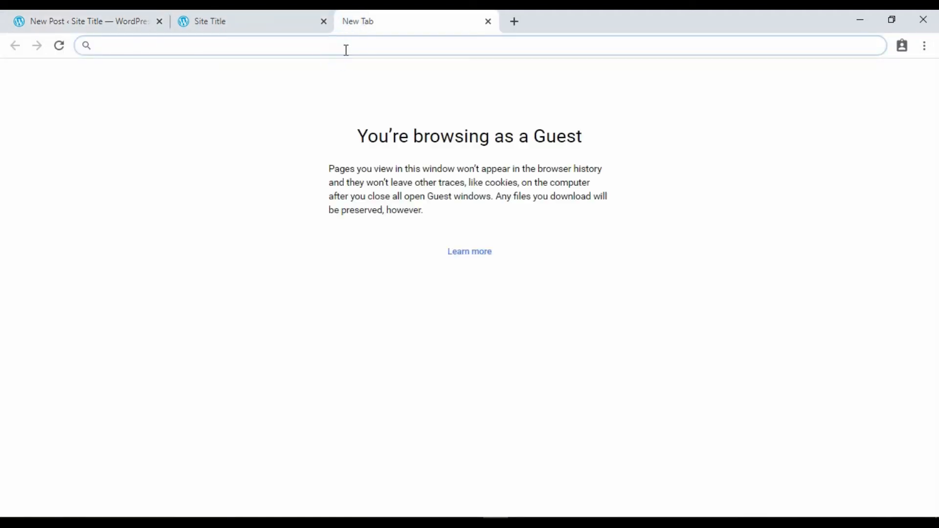
{"action": "type", "text": "antiho"}
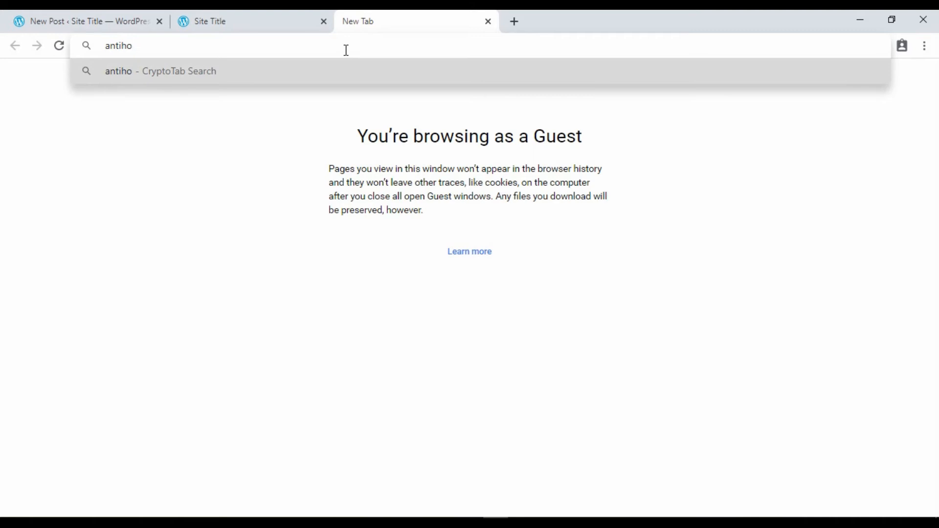
{"action": "type", "text": "w.com"}
{"action": "key", "text": "Return"}
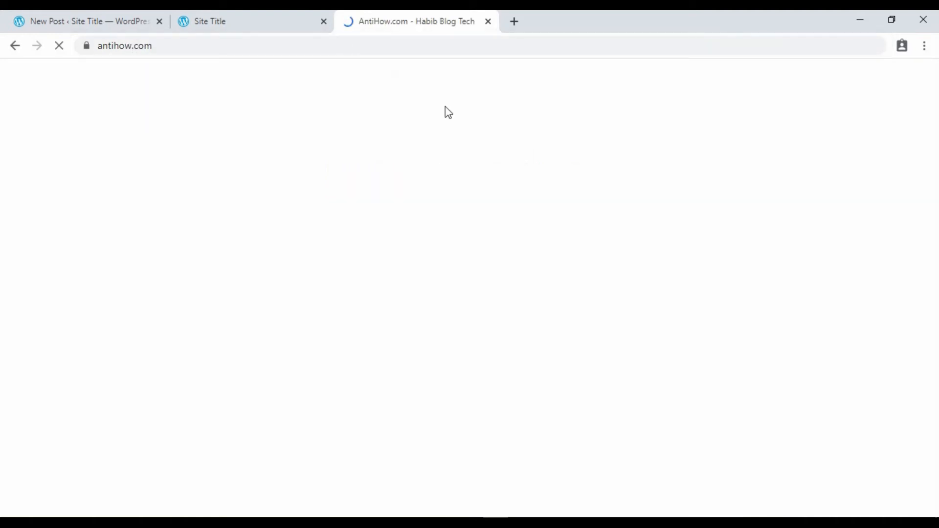
{"action": "scroll", "coordinate": [499, 240], "scroll_direction": "down", "scroll_amount": 13}
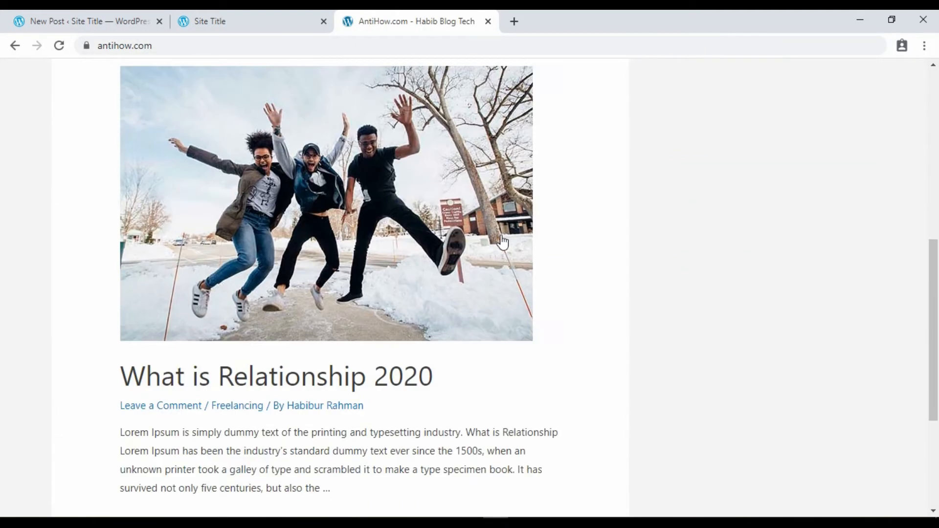
{"action": "scroll", "coordinate": [460, 318], "scroll_direction": "up", "scroll_amount": 13}
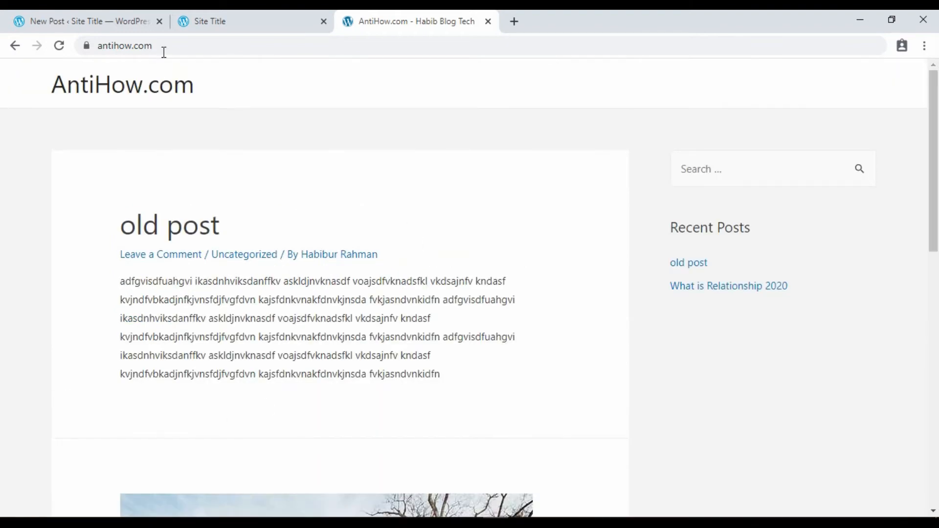
Go back to the new blog's homepage and look it over from the header to the footer.
{"action": "left_click", "coordinate": [50, 22]}
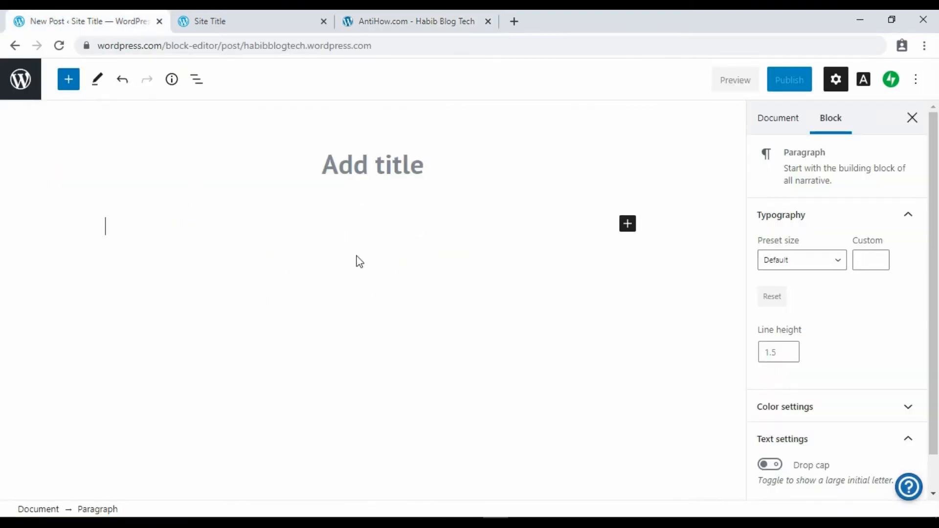
{"action": "left_click", "coordinate": [227, 12]}
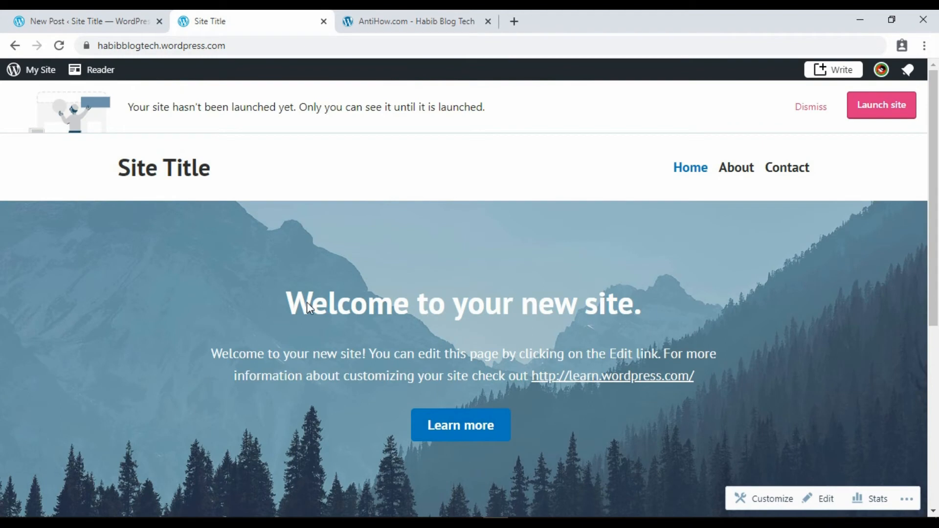
{"action": "scroll", "coordinate": [307, 301], "scroll_direction": "down", "scroll_amount": 2}
{"action": "scroll", "coordinate": [289, 196], "scroll_direction": "up", "scroll_amount": 3}
{"action": "scroll", "coordinate": [572, 272], "scroll_direction": "down", "scroll_amount": 8}
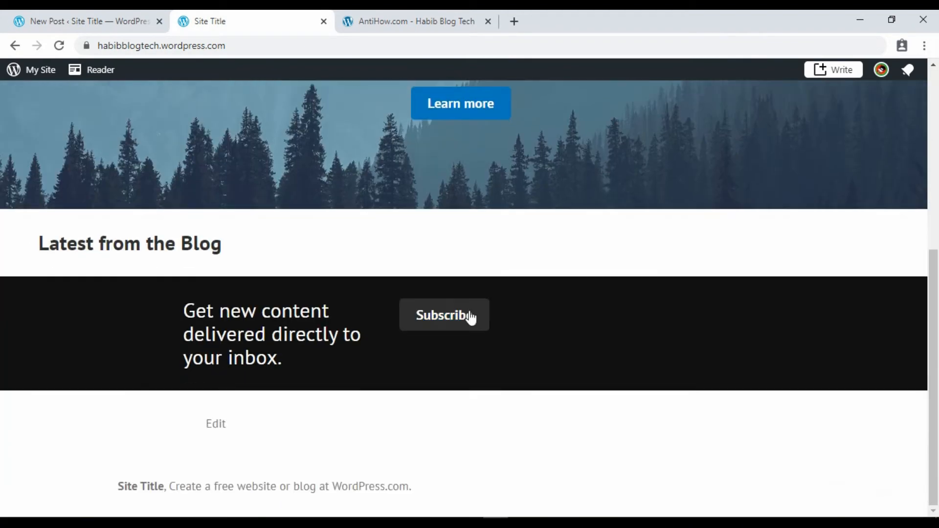
{"action": "scroll", "coordinate": [471, 323], "scroll_direction": "up", "scroll_amount": 8}
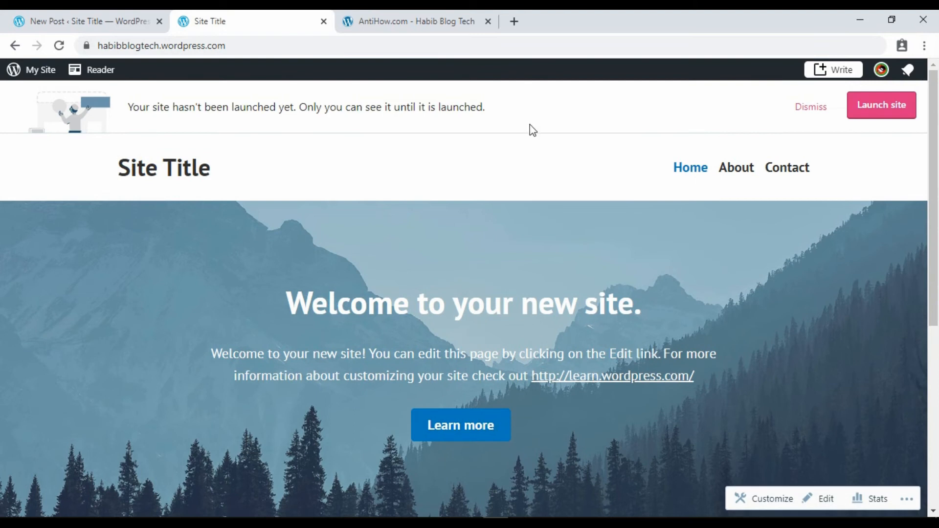
Compare the post list on antihow.com's homepage with the layout of the new blog's homepage.
{"action": "left_click", "coordinate": [402, 22]}
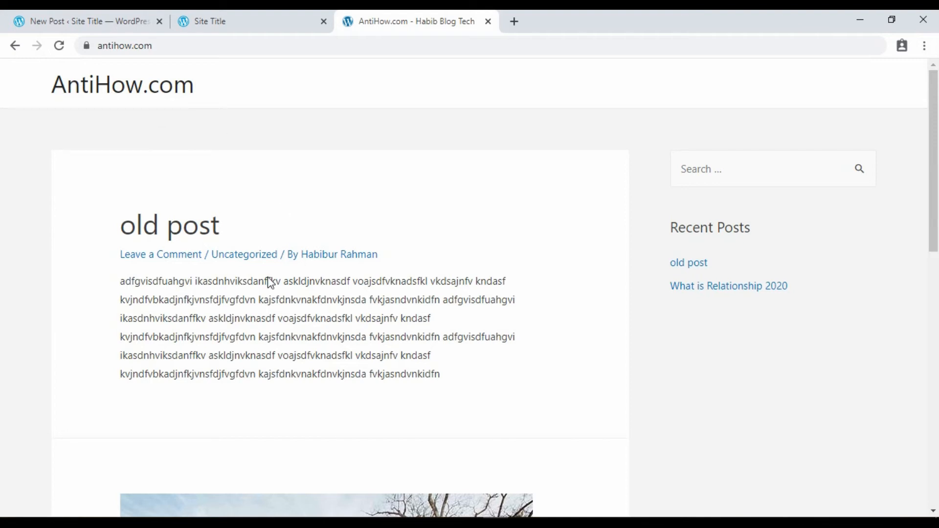
{"action": "scroll", "coordinate": [248, 297], "scroll_direction": "down", "scroll_amount": 1}
{"action": "scroll", "coordinate": [248, 297], "scroll_direction": "down", "scroll_amount": 8}
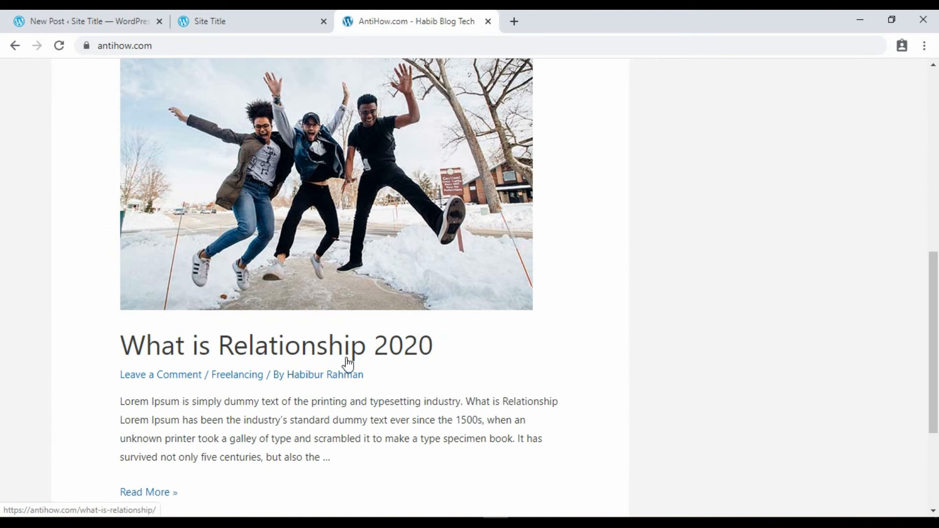
{"action": "left_click", "coordinate": [250, 20]}
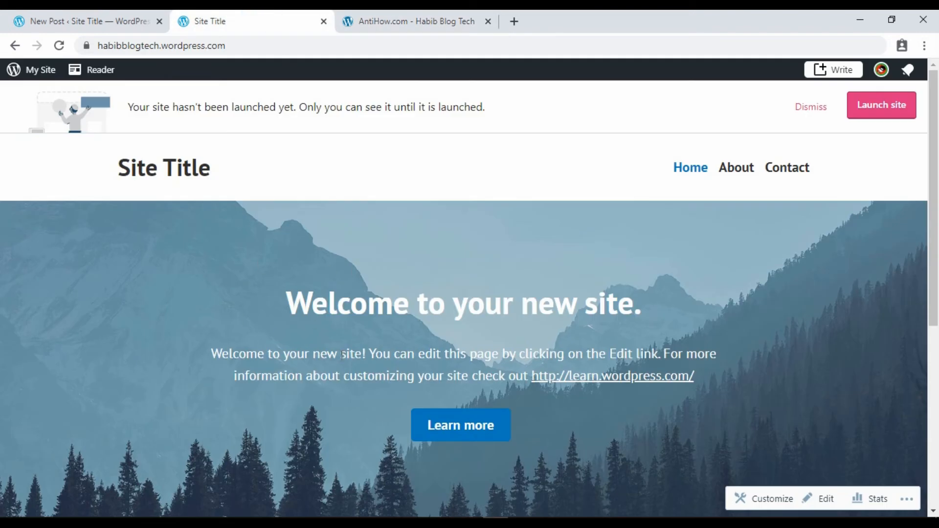
{"action": "scroll", "coordinate": [314, 339], "scroll_direction": "down", "scroll_amount": 5}
{"action": "scroll", "coordinate": [314, 339], "scroll_direction": "up", "scroll_amount": 4}
{"action": "scroll", "coordinate": [315, 339], "scroll_direction": "down", "scroll_amount": 6}
{"action": "left_click", "coordinate": [369, 15]}
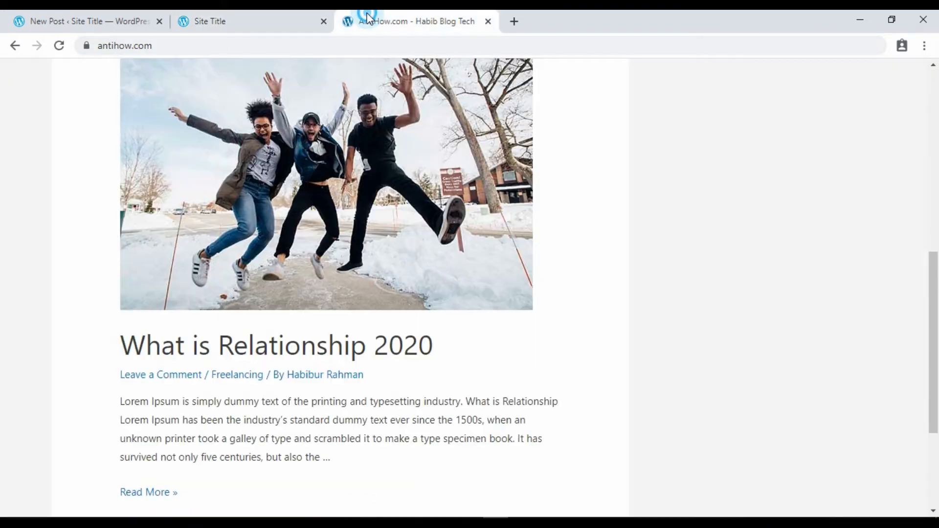
{"action": "scroll", "coordinate": [369, 141], "scroll_direction": "up", "scroll_amount": 8}
{"action": "left_click", "coordinate": [282, 16]}
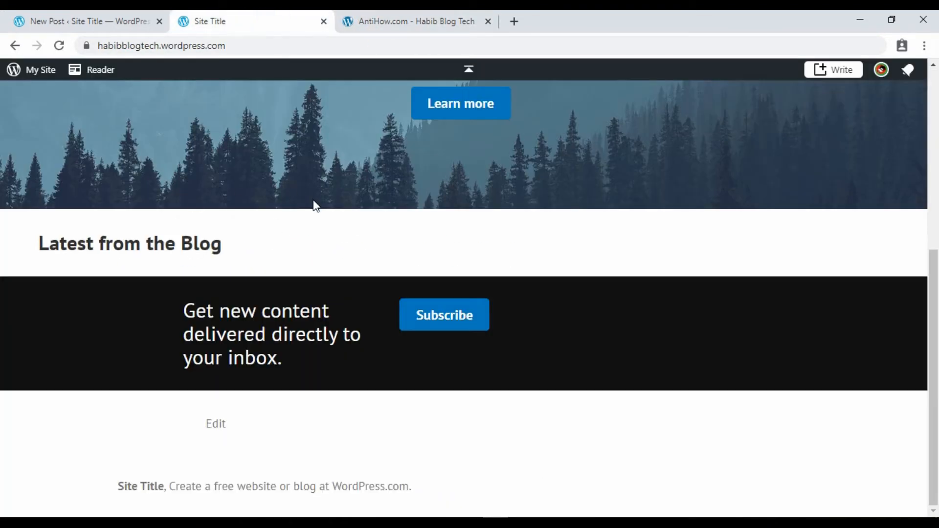
{"action": "scroll", "coordinate": [316, 206], "scroll_direction": "up", "scroll_amount": 7}
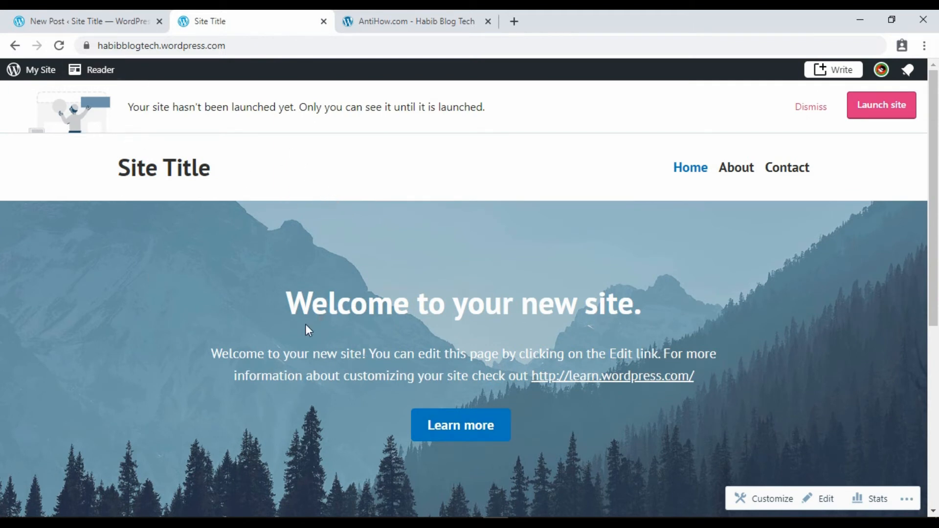
Compare the AntiHow.com site title with the new blog's homepage and its habibblogtech.wordpress.com address.
{"action": "left_click", "coordinate": [397, 21]}
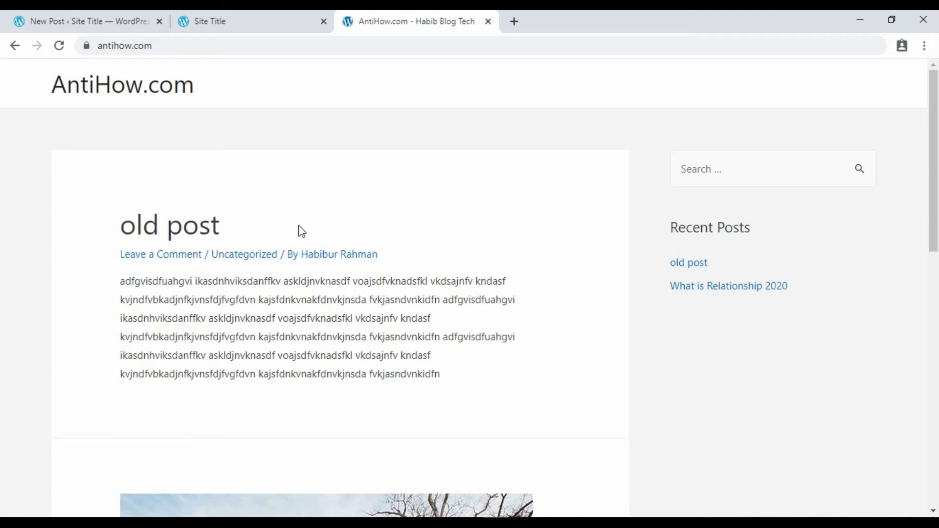
{"action": "left_click", "coordinate": [264, 21]}
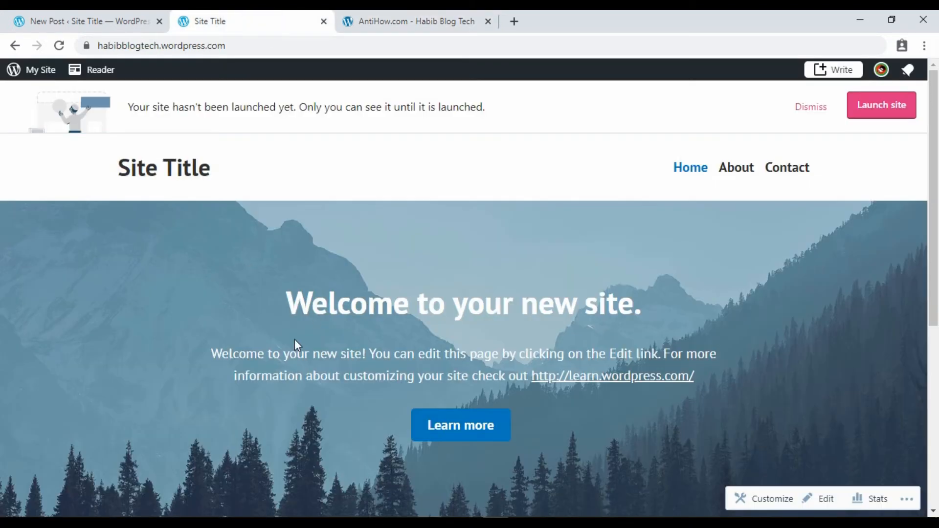
{"action": "left_click", "coordinate": [83, 21]}
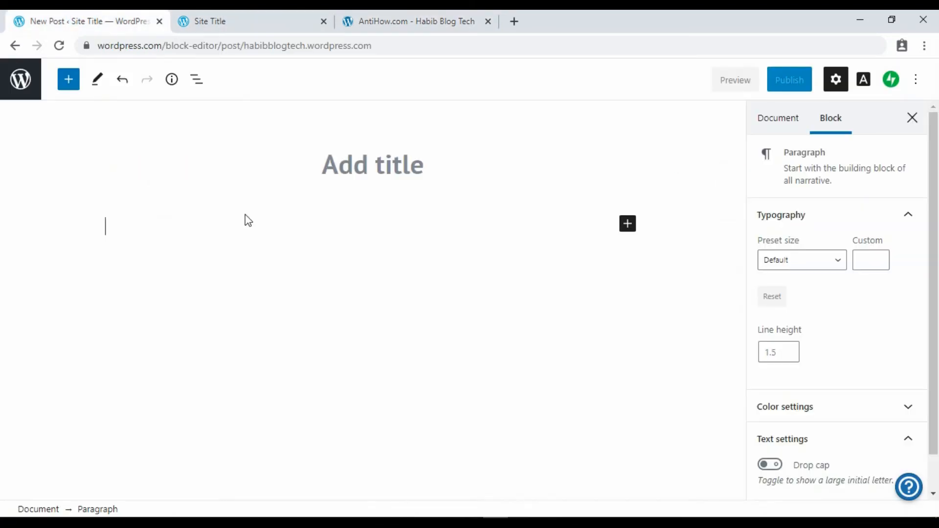
{"action": "left_click", "coordinate": [386, 21]}
{"action": "left_click_drag", "start_coordinate": [210, 84], "coordinate": [49, 88]}
{"action": "left_click", "coordinate": [33, 93]}
{"action": "left_click", "coordinate": [68, 20]}
{"action": "left_click", "coordinate": [117, 226]}
{"action": "left_click", "coordinate": [401, 19]}
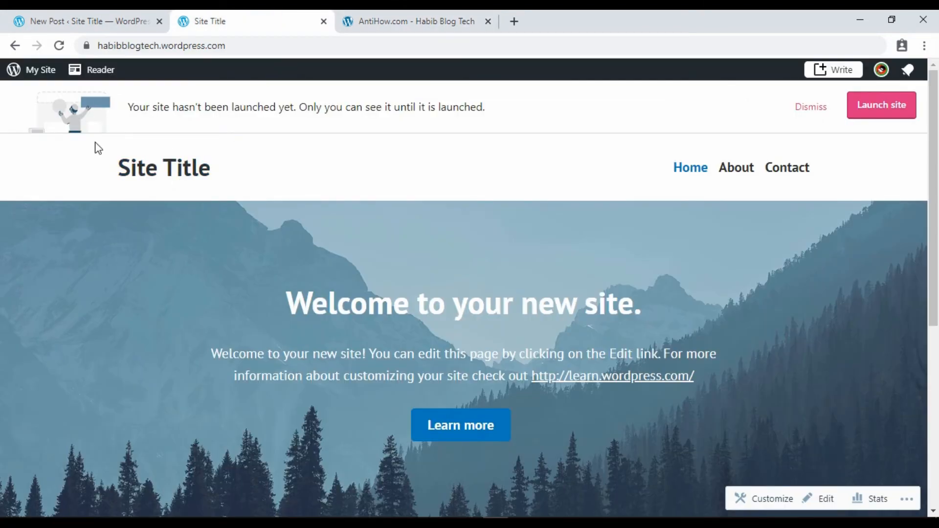
{"action": "left_click_drag", "start_coordinate": [245, 45], "coordinate": [81, 40]}
{"action": "left_click", "coordinate": [270, 44]}
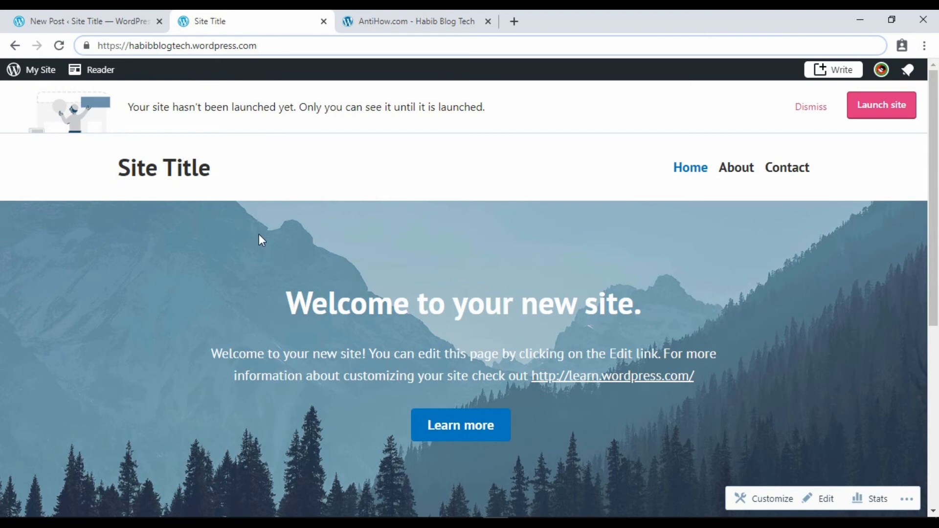
Look over antihow.com's posts and the new blog's homepage once more, and return to the blank new post.
{"action": "left_click", "coordinate": [390, 25]}
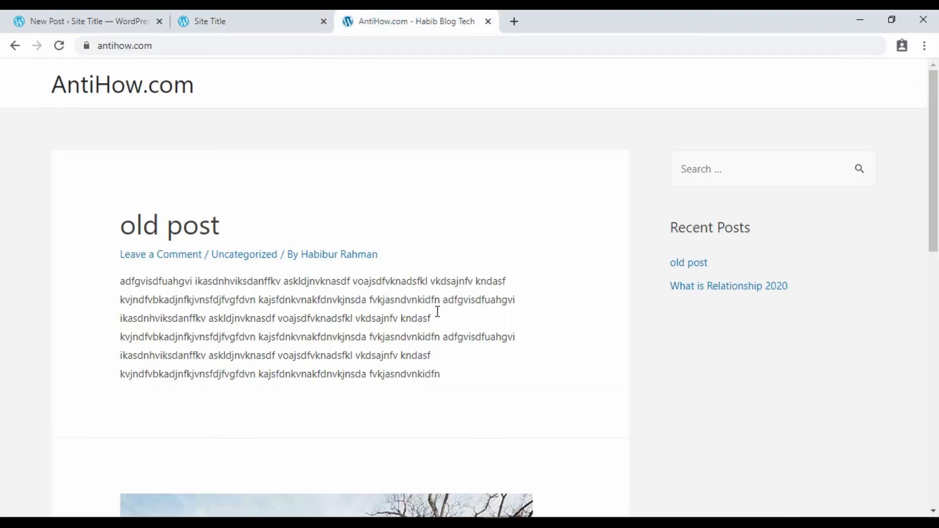
{"action": "scroll", "coordinate": [349, 321], "scroll_direction": "down", "scroll_amount": 7}
{"action": "left_click", "coordinate": [215, 22]}
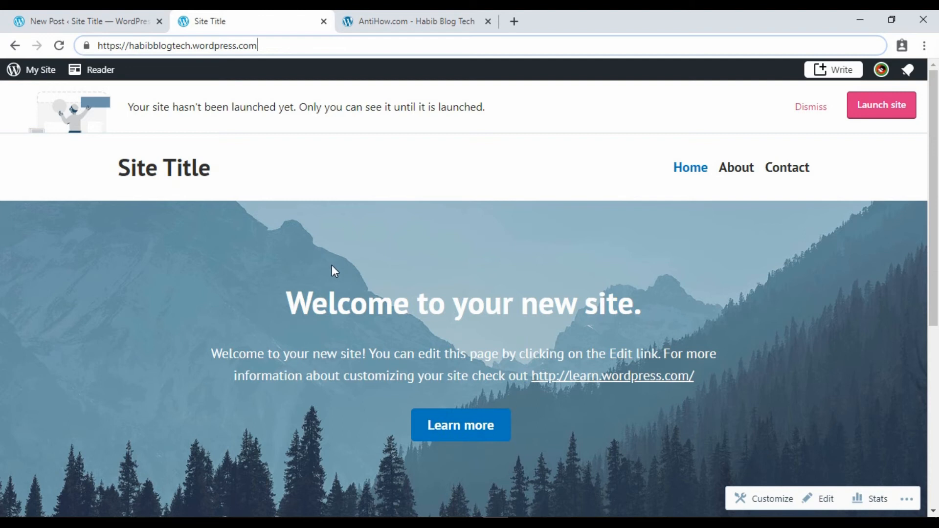
{"action": "left_click", "coordinate": [377, 21]}
{"action": "left_click", "coordinate": [234, 21]}
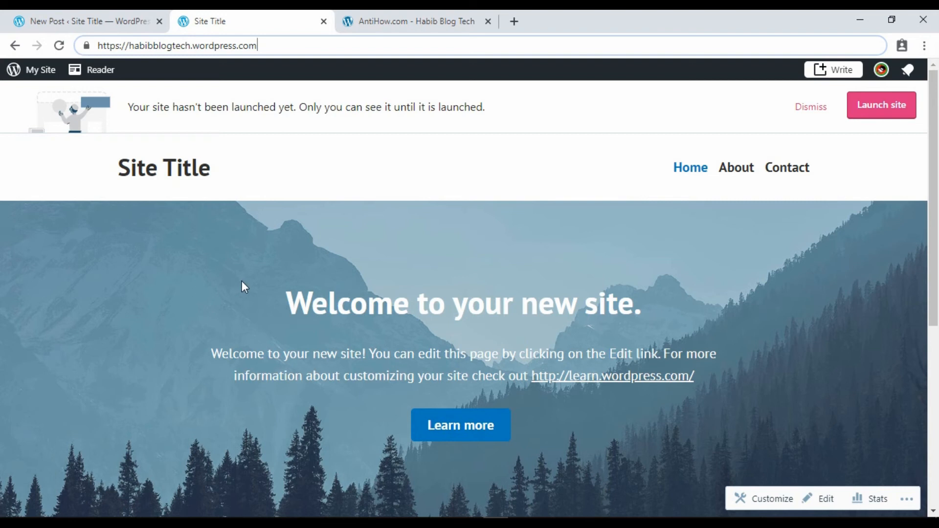
{"action": "left_click", "coordinate": [85, 20]}
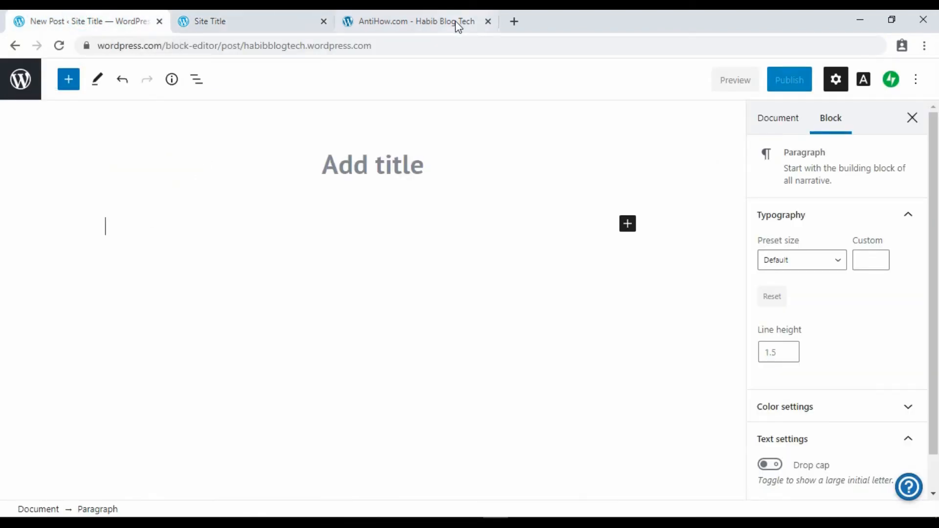
Open Google in a new browser tab, search for lorem ipsum and open lipsum.com from the results.
{"action": "left_click", "coordinate": [513, 21]}
{"action": "left_click", "coordinate": [373, 45]}
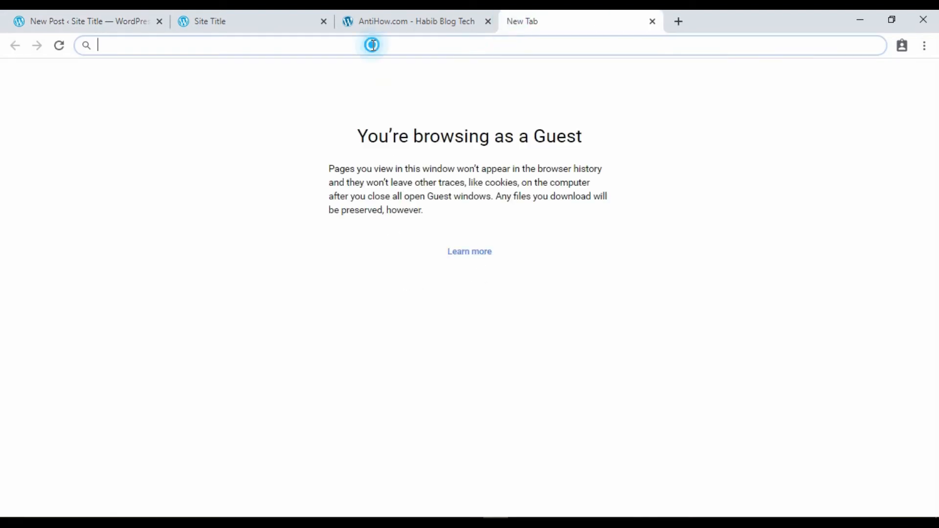
{"action": "type", "text": "google"}
{"action": "key", "text": "Return"}
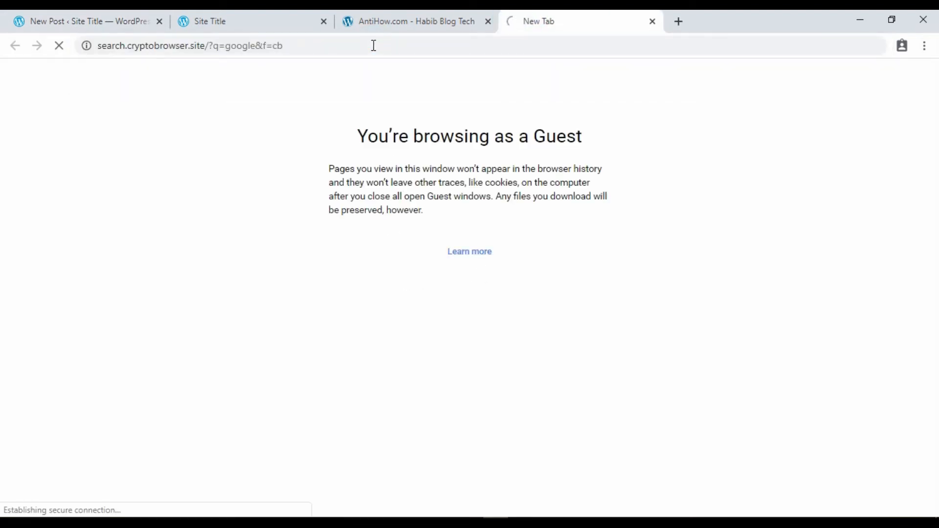
{"action": "left_click", "coordinate": [369, 253]}
{"action": "type", "text": "lorem ipsum"}
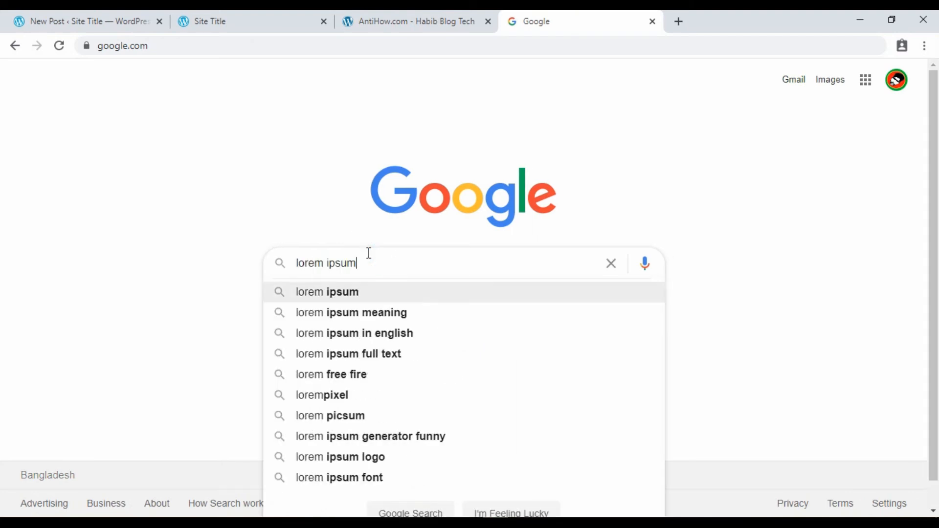
{"action": "key", "text": "Return"}
{"action": "left_click", "coordinate": [324, 201]}
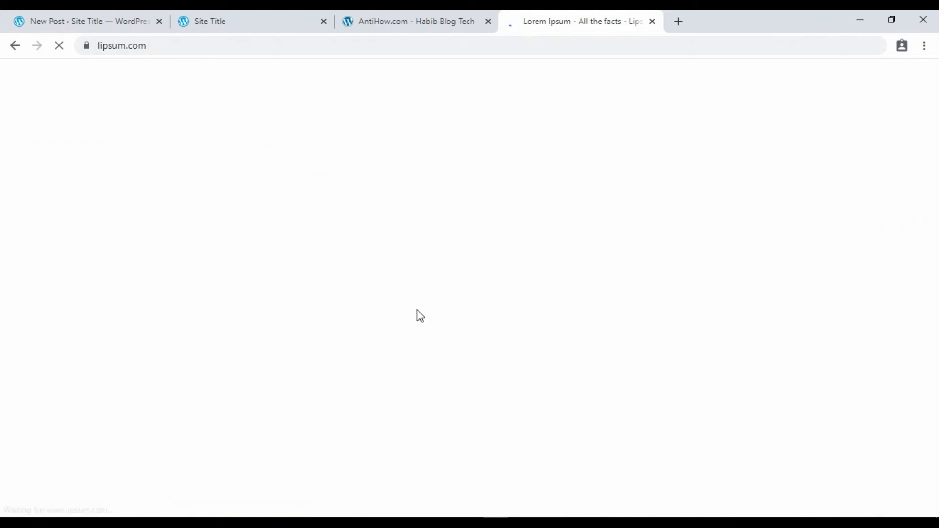
Copy the paragraph under "What is Lorem Ipsum?" on lipsum.com into the body of the new post.
{"action": "scroll", "coordinate": [286, 342], "scroll_direction": "down", "scroll_amount": 2}
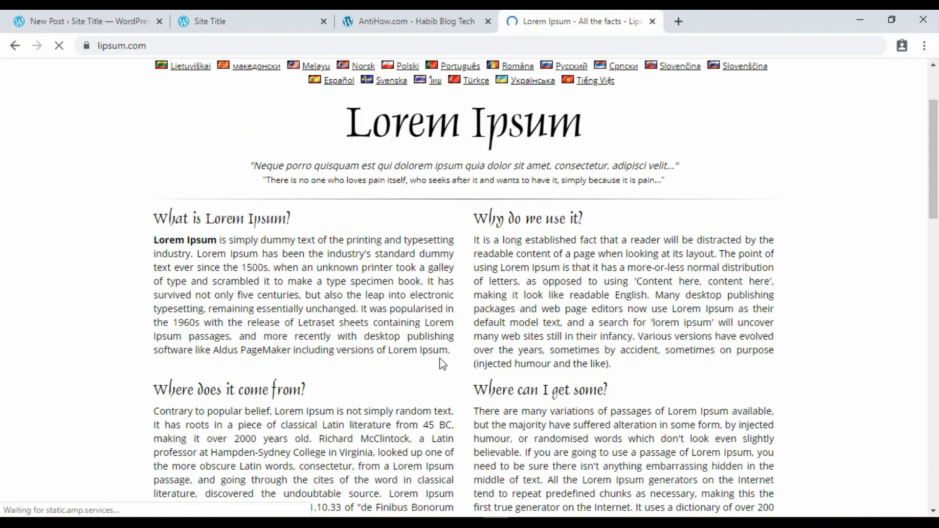
{"action": "left_click_drag", "start_coordinate": [450, 352], "coordinate": [147, 239]}
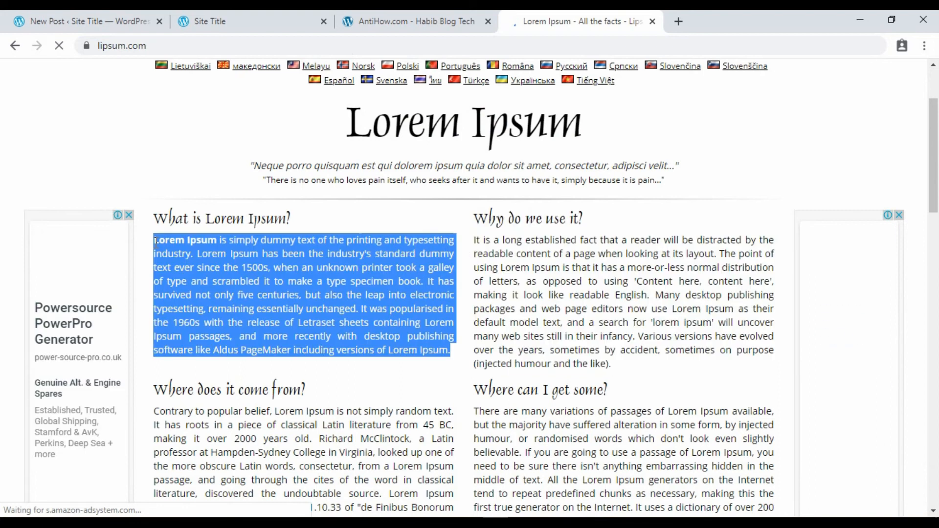
{"action": "left_click", "coordinate": [49, 14]}
{"action": "left_click", "coordinate": [239, 233]}
{"action": "type", "text": "Lorem Ipsum is simply dummy text of the printing and typesetting industry. Lorem Ipsum has been the industry's standard dummy text ever since the 1500s, when an unknown printer took a galley of type and scrambled it to make a type specimen book. It has survived not only five centuries, but also the leap into electronic typesetting, remaining essentially unchanged. It was popularised in the 1960s with the release of Letraset sheets containing Lorem Ipsum passages, and more recently with desktop publishing software like Aldus PageMaker including versions of Lorem Ipsum."}
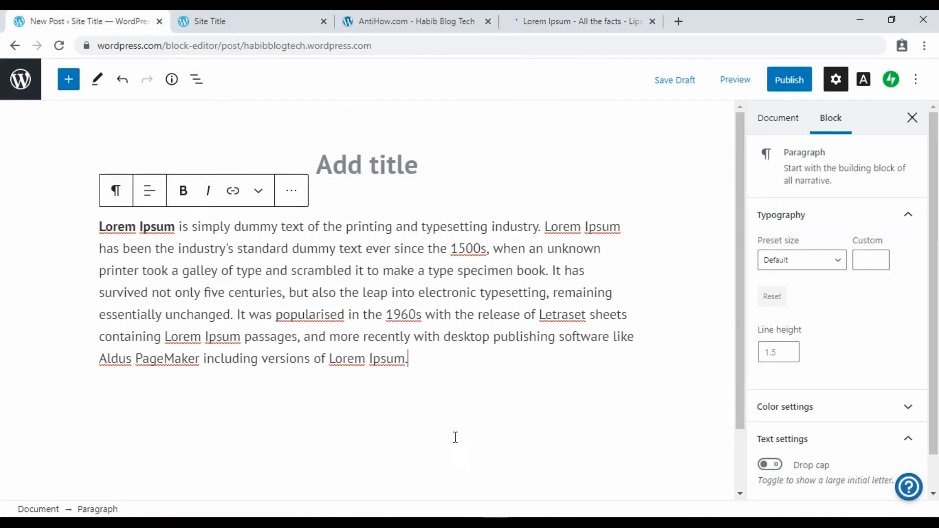
Extend the post body with further copies of the Lorem Ipsum paragraph below the first, keeping empty blocks between some of them.
{"action": "left_click", "coordinate": [419, 356]}
{"action": "key", "text": "Return"}
{"action": "key", "text": "Return"}
{"action": "key", "text": "Return"}
{"action": "scroll", "coordinate": [343, 249], "scroll_direction": "up", "scroll_amount": 7}
{"action": "scroll", "coordinate": [372, 274], "scroll_direction": "down", "scroll_amount": 6}
{"action": "left_click", "coordinate": [279, 230]}
{"action": "key", "text": "BackSpace"}
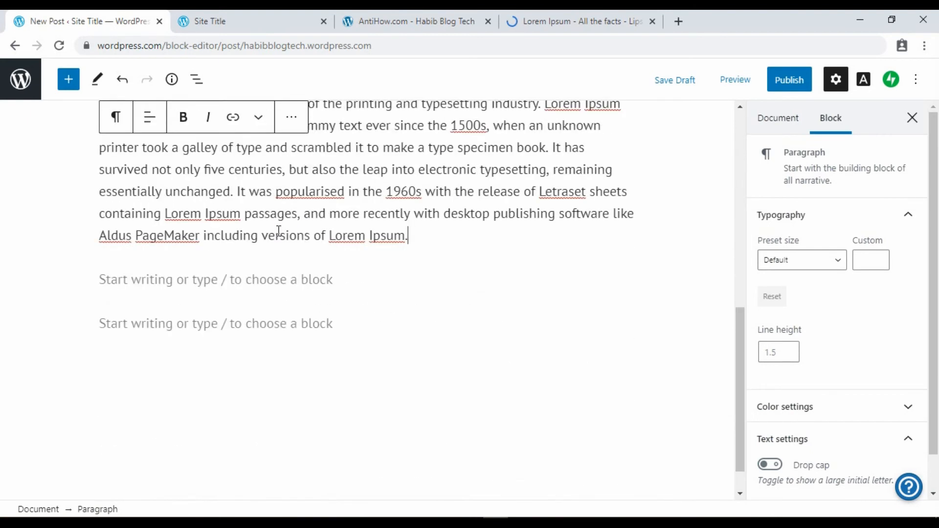
{"action": "key", "text": "Down"}
{"action": "key", "text": "Down"}
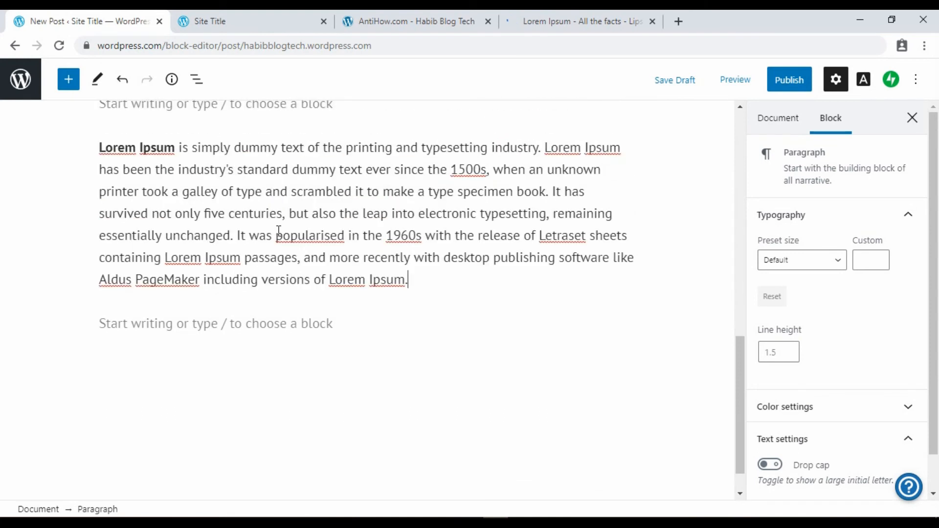
{"action": "type", "text": "Lorem Ipsum is simply dummy text of the printing and typesetting industry. Lorem Ipsum has been the industry's standard dummy text ever since the 1500s, when an unknown printer took a galley of type and scrambled it to make a type specimen book. It has survived not only five centuries, but also the leap into electronic typesetting, remaining essentially unchanged. It was popularised in the 1960s with the release of Letraset sheets containing Lorem Ipsum passages, and more recently with desktop publishing software like Aldus PageMaker including versions of Lorem Ipsum."}
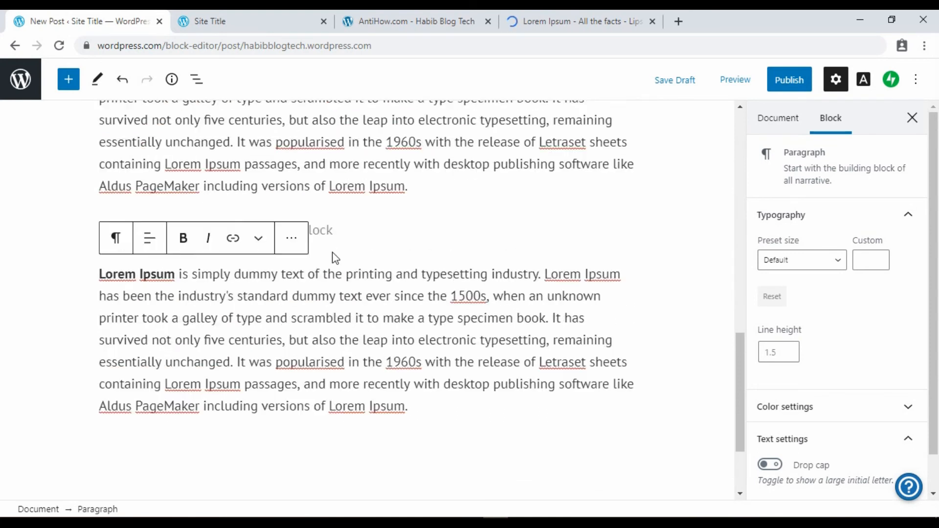
Copy the opening words of the first paragraph and set the post title to "Lorem Ipsum is simply dummy text of".
{"action": "scroll", "coordinate": [333, 251], "scroll_direction": "up", "scroll_amount": 5}
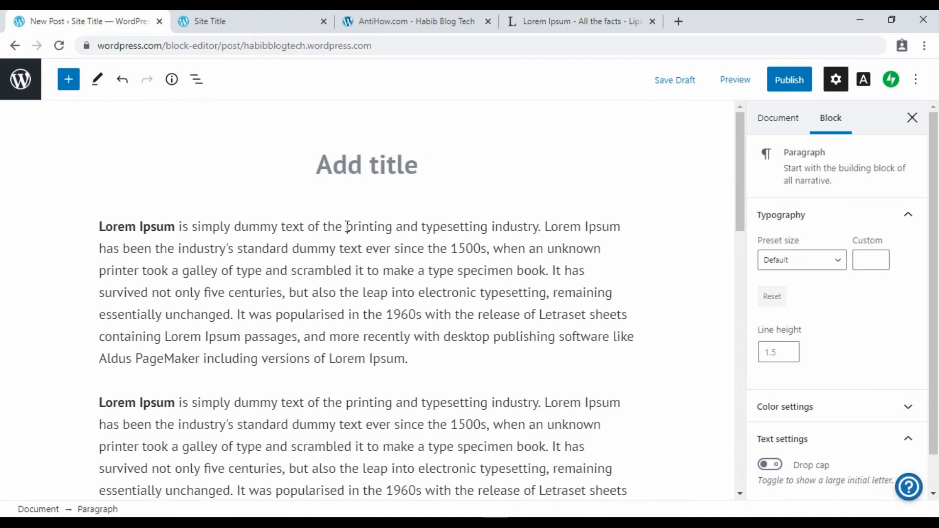
{"action": "left_click_drag", "start_coordinate": [320, 226], "coordinate": [74, 230]}
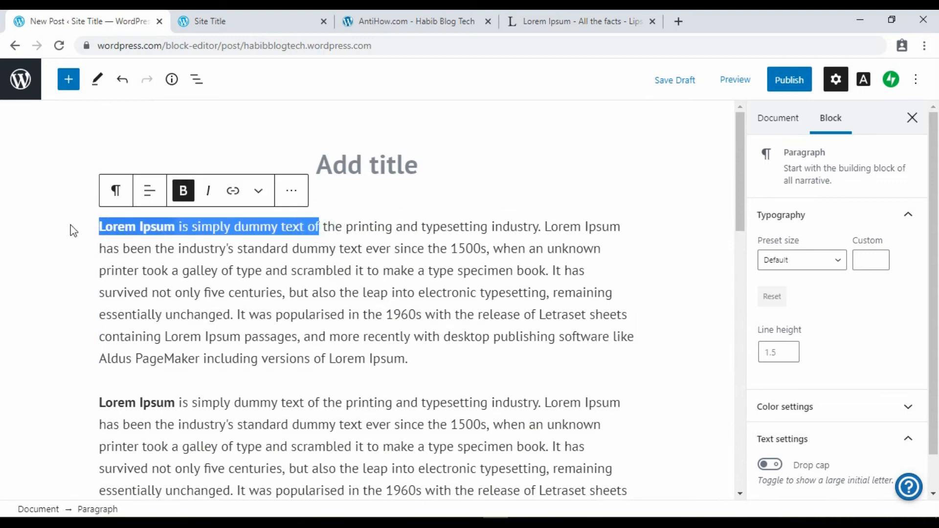
{"action": "key", "text": "ctrl+c"}
{"action": "left_click", "coordinate": [373, 161]}
{"action": "key", "text": "ctrl+v"}
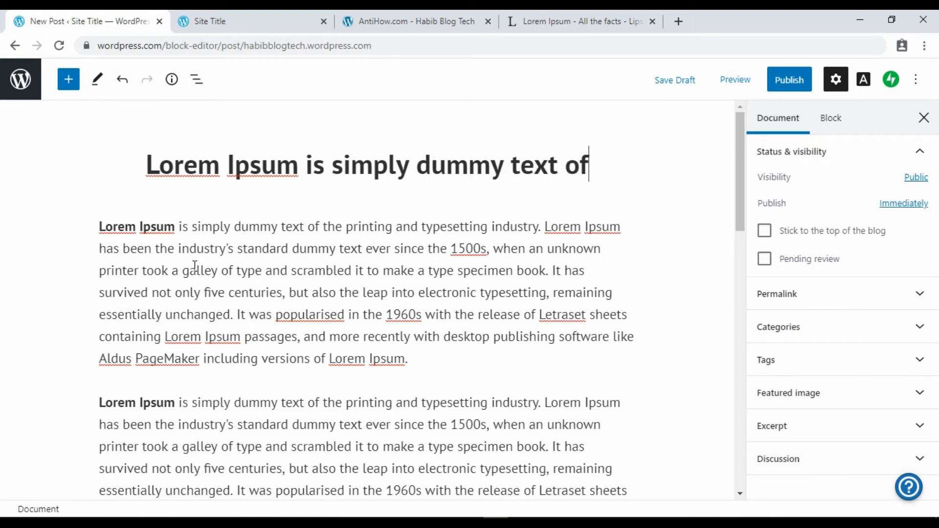
Insert an empty paragraph block after the first Lorem Ipsum paragraph.
{"action": "left_click", "coordinate": [429, 359]}
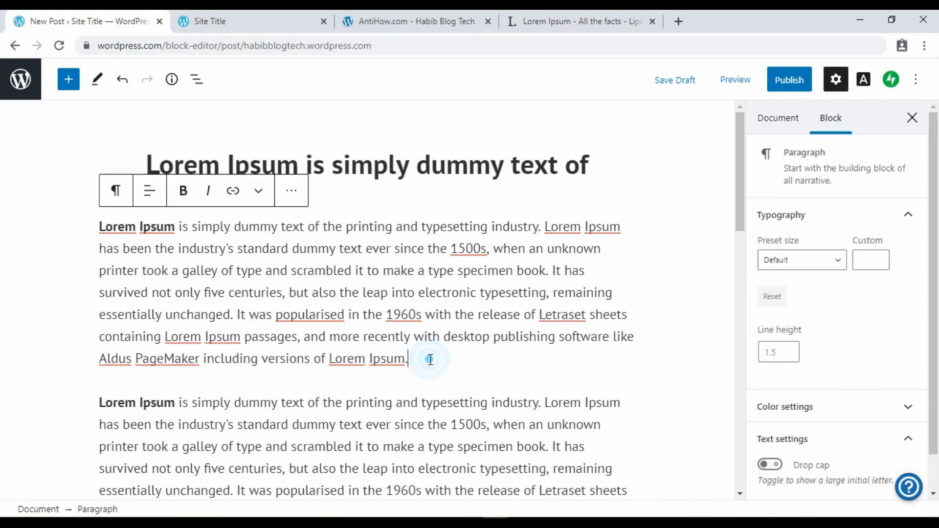
{"action": "key", "text": "Return"}
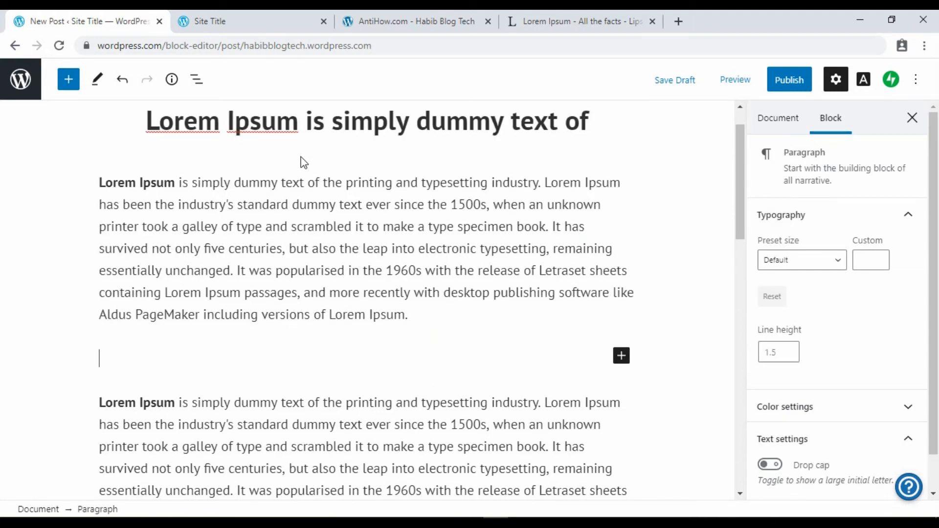
{"action": "scroll", "coordinate": [332, 261], "scroll_direction": "up", "scroll_amount": 1}
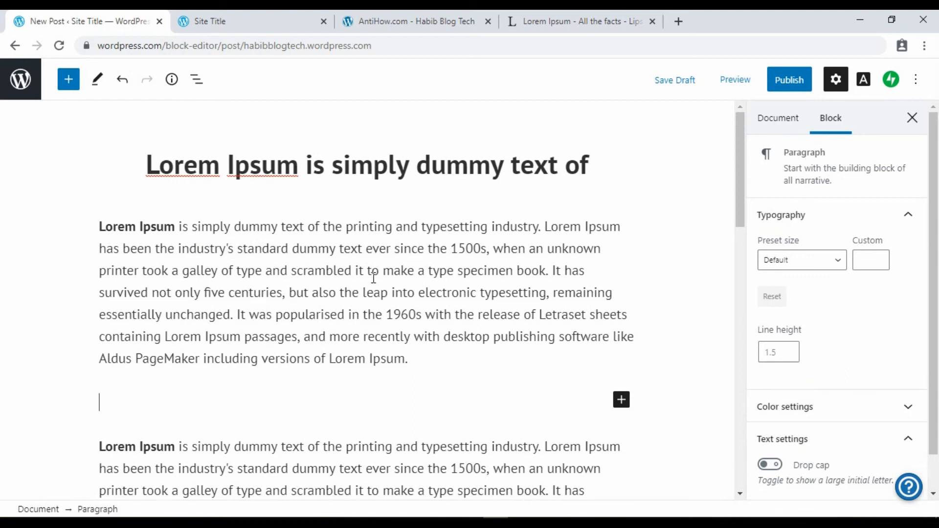
Highlight the first paragraph's opening words to view the text formatting options, and look through the paragraphs below.
{"action": "left_click", "coordinate": [308, 223]}
{"action": "left_click_drag", "start_coordinate": [307, 225], "coordinate": [130, 215]}
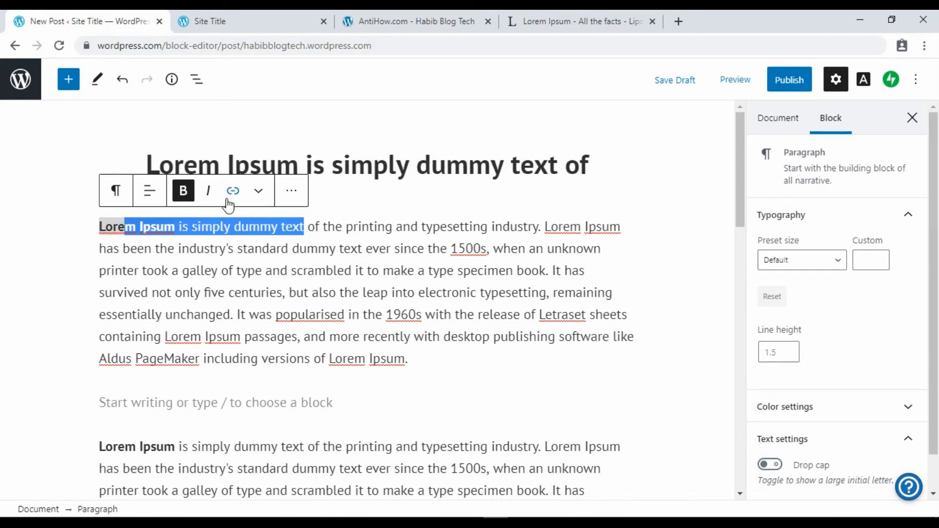
{"action": "left_click", "coordinate": [408, 313]}
{"action": "scroll", "coordinate": [381, 264], "scroll_direction": "down", "scroll_amount": 3}
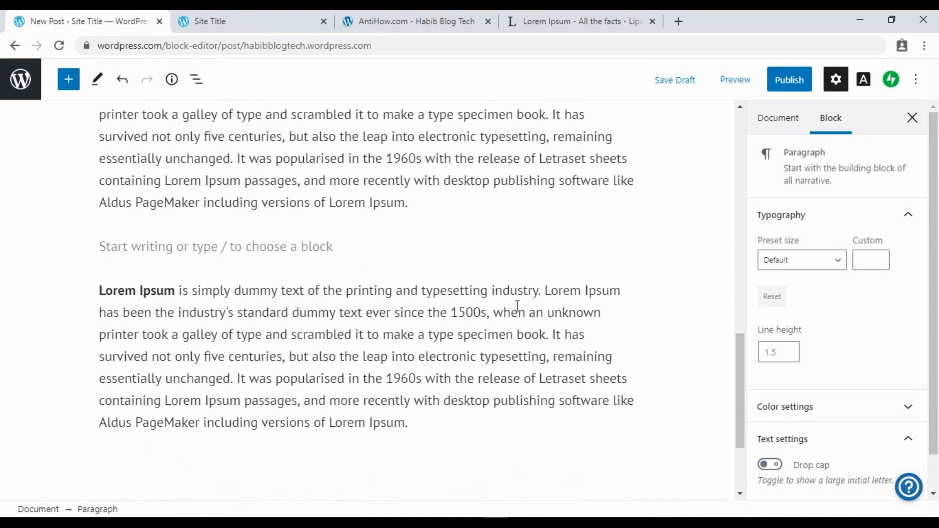
{"action": "scroll", "coordinate": [516, 306], "scroll_direction": "down", "scroll_amount": 1}
Go back to antihow.com's homepage, look over its posts and open "What is Relationship 2020".
{"action": "left_click", "coordinate": [443, 20]}
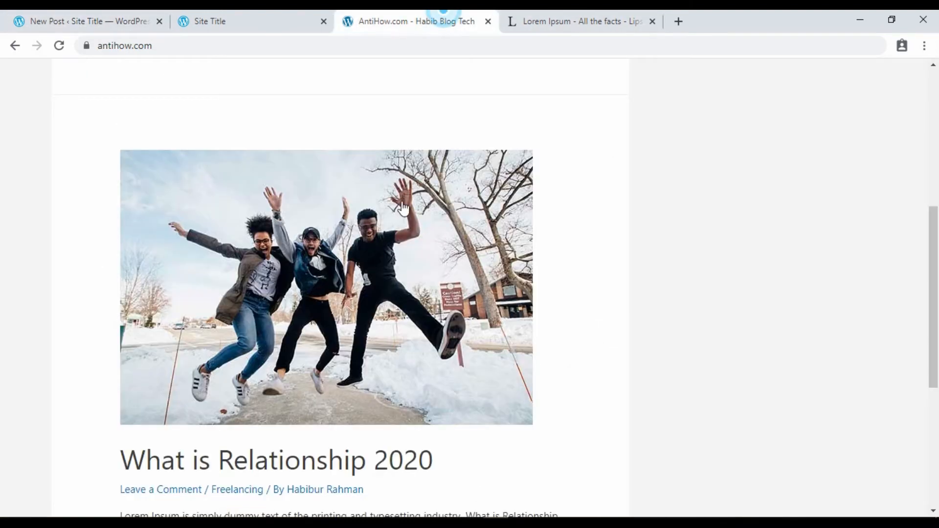
{"action": "scroll", "coordinate": [398, 259], "scroll_direction": "up", "scroll_amount": 7}
{"action": "scroll", "coordinate": [400, 264], "scroll_direction": "down", "scroll_amount": 6}
{"action": "scroll", "coordinate": [400, 264], "scroll_direction": "down", "scroll_amount": 6}
{"action": "left_click", "coordinate": [274, 236]}
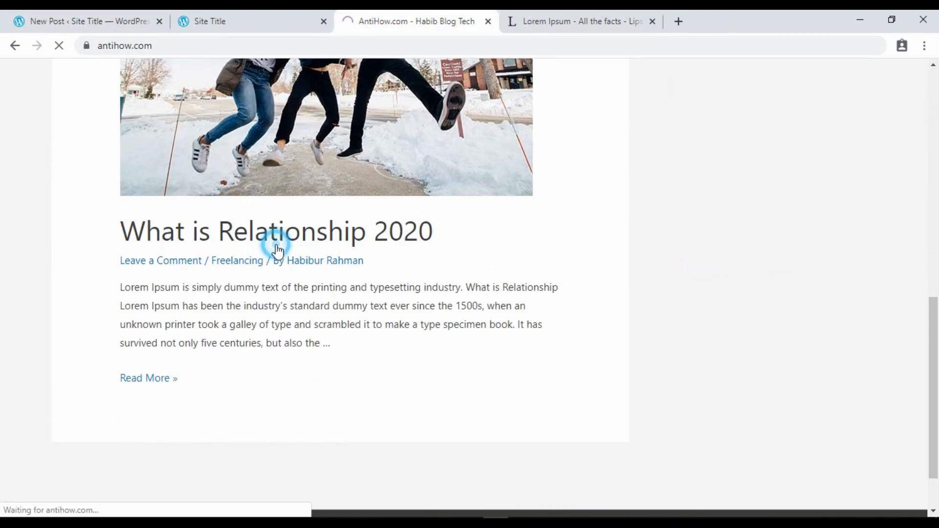
Copy the full address of the "What is Relationship 2020" post and return to the WordPress post editor.
{"action": "scroll", "coordinate": [273, 126], "scroll_direction": "up", "scroll_amount": 10}
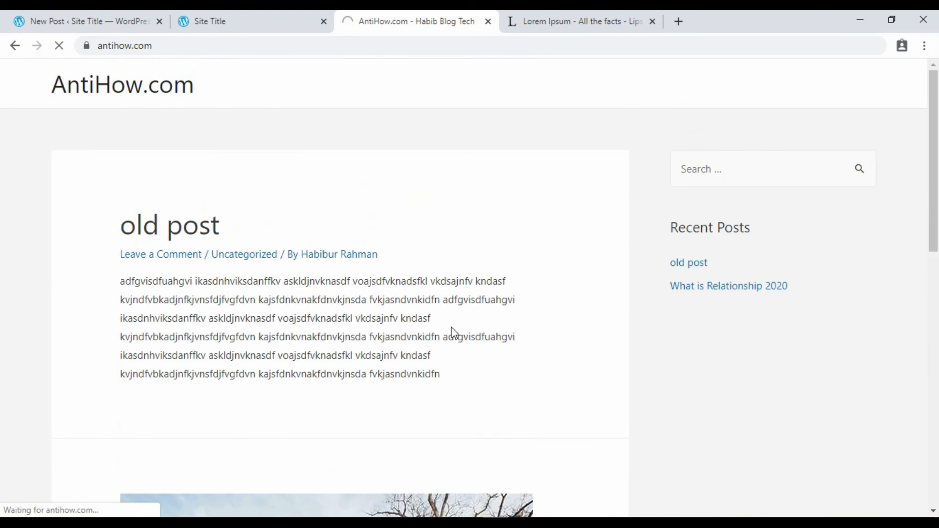
{"action": "left_click_drag", "start_coordinate": [298, 45], "coordinate": [76, 49]}
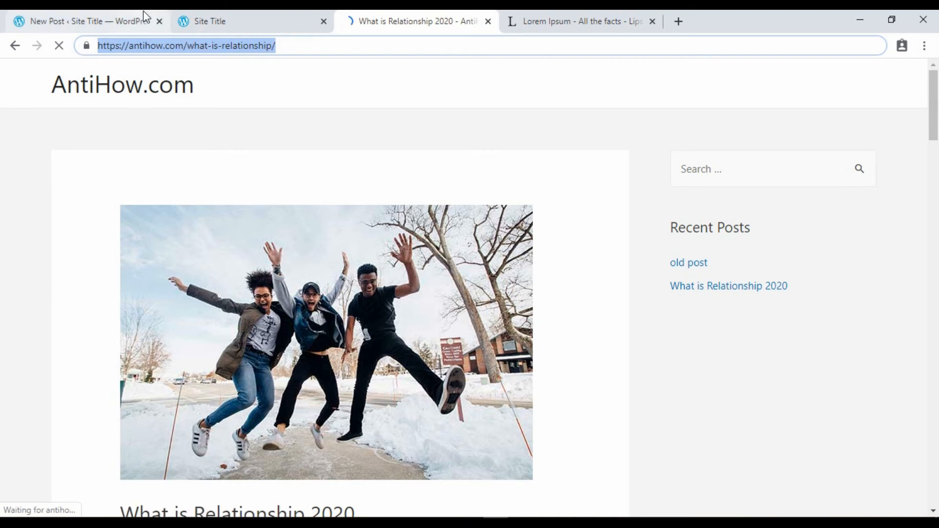
{"action": "left_click", "coordinate": [127, 17]}
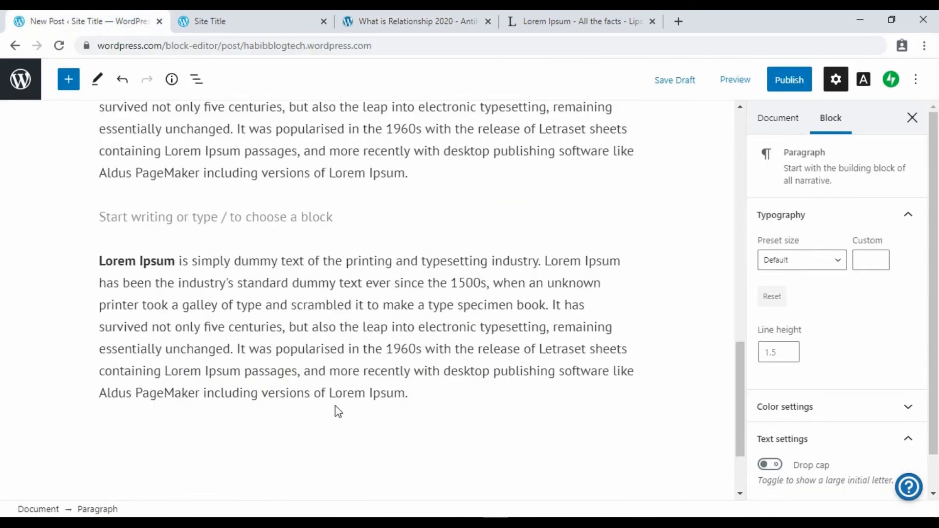
{"action": "scroll", "coordinate": [438, 294], "scroll_direction": "up", "scroll_amount": 5}
{"action": "scroll", "coordinate": [438, 300], "scroll_direction": "down", "scroll_amount": 7}
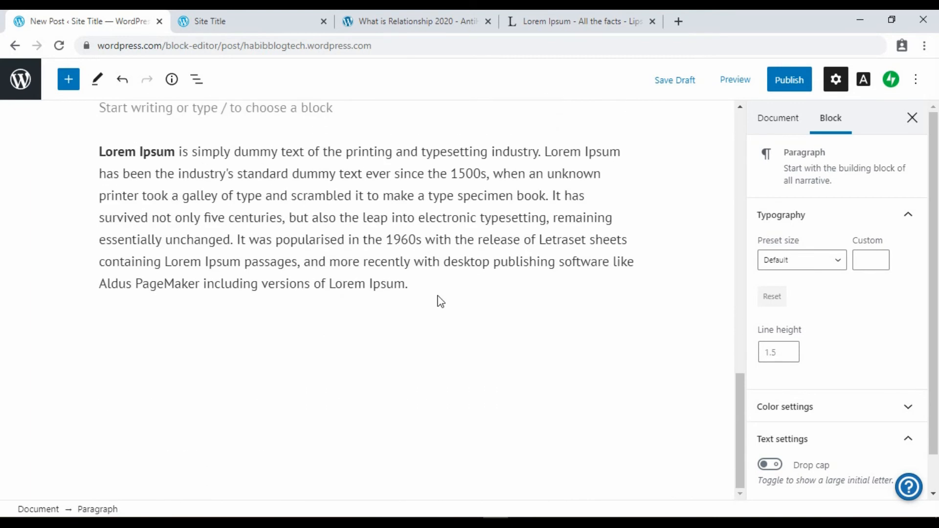
{"action": "left_click_drag", "start_coordinate": [412, 263], "coordinate": [300, 262]}
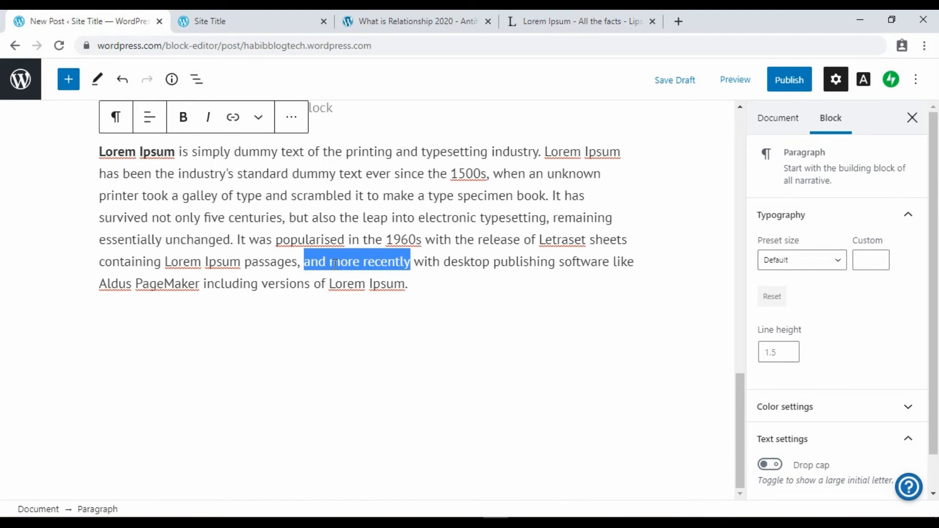
{"action": "left_click", "coordinate": [232, 120]}
{"action": "left_click", "coordinate": [310, 306]}
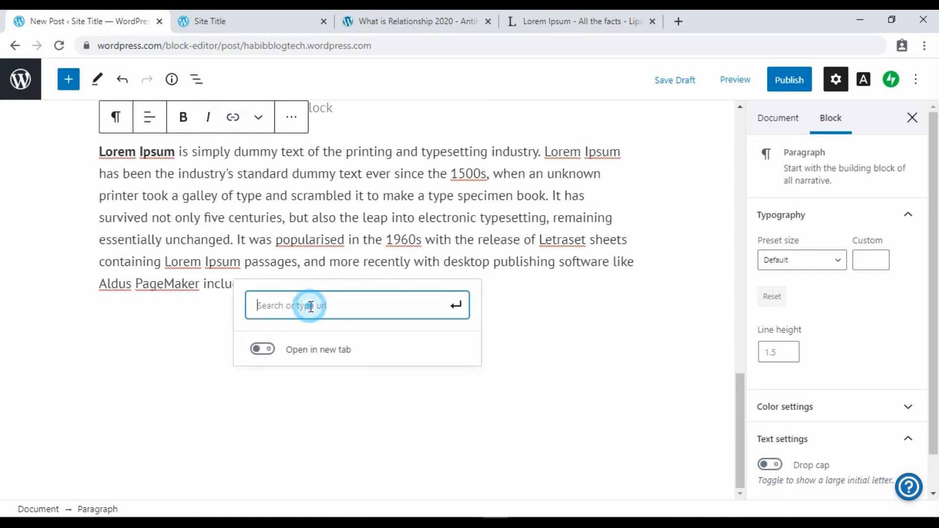
{"action": "key", "text": "ctrl+v"}
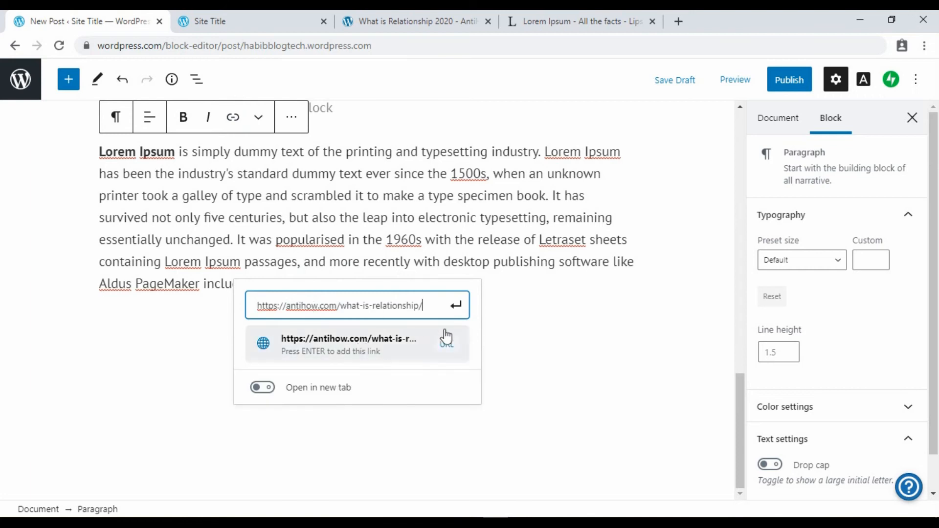
{"action": "left_click", "coordinate": [455, 309]}
{"action": "left_click", "coordinate": [431, 286]}
{"action": "scroll", "coordinate": [372, 304], "scroll_direction": "up", "scroll_amount": 2}
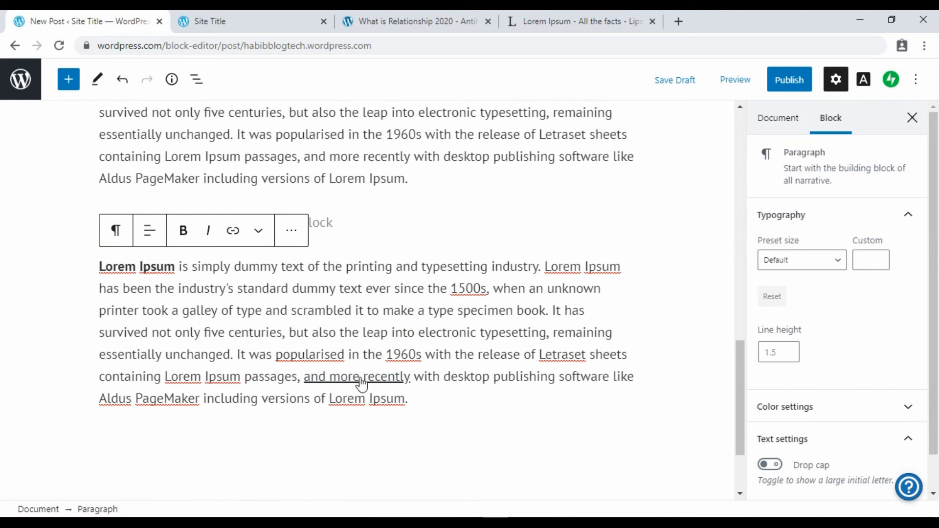
{"action": "scroll", "coordinate": [379, 342], "scroll_direction": "up", "scroll_amount": 2}
{"action": "left_click_drag", "start_coordinate": [388, 235], "coordinate": [271, 235]}
{"action": "left_click_drag", "start_coordinate": [394, 241], "coordinate": [288, 237]}
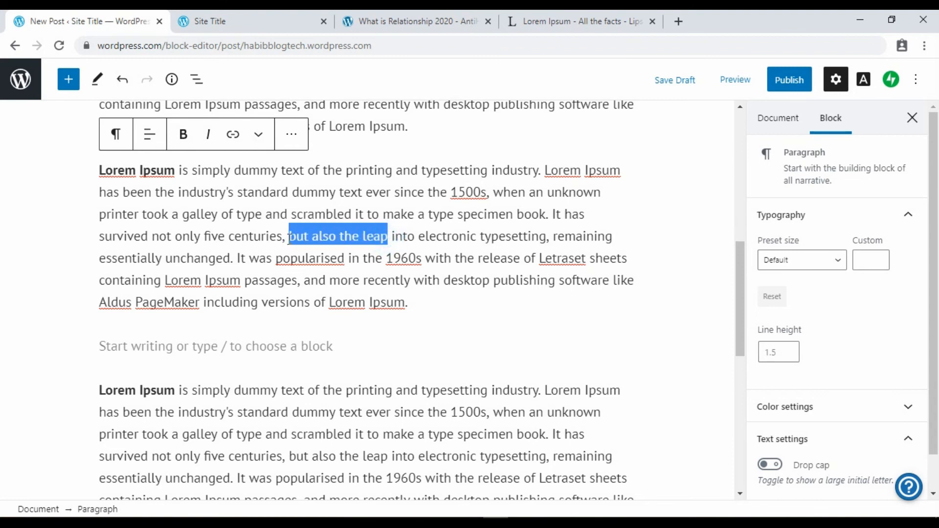
{"action": "left_click", "coordinate": [678, 21]}
{"action": "left_click", "coordinate": [573, 19]}
{"action": "scroll", "coordinate": [253, 101], "scroll_direction": "up", "scroll_amount": 1}
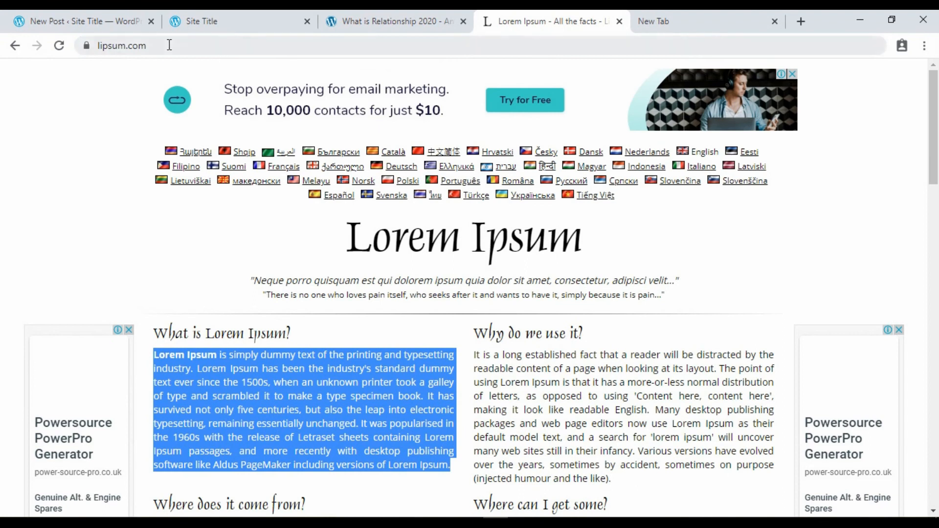
{"action": "left_click", "coordinate": [172, 45]}
{"action": "left_click_drag", "start_coordinate": [223, 45], "coordinate": [85, 46]}
{"action": "key", "text": "ctrl+c"}
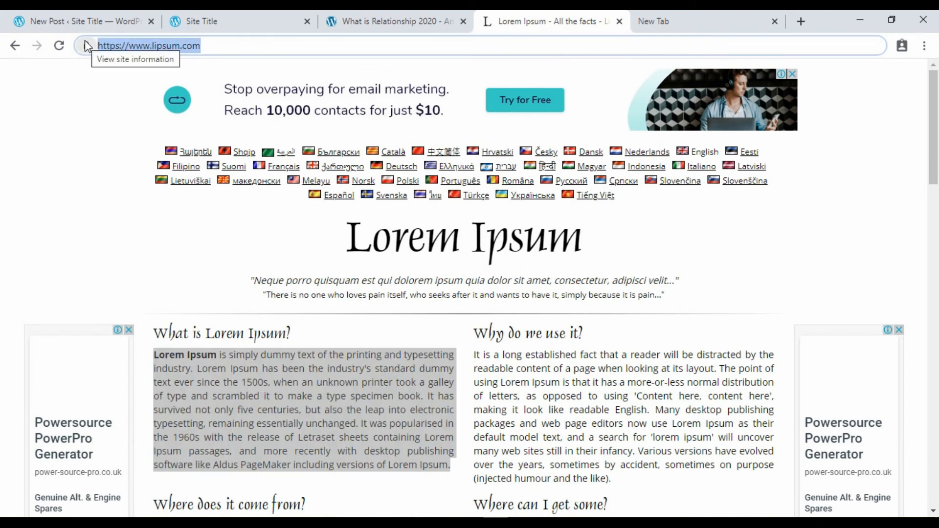
{"action": "left_click", "coordinate": [83, 21]}
{"action": "left_click", "coordinate": [234, 140]}
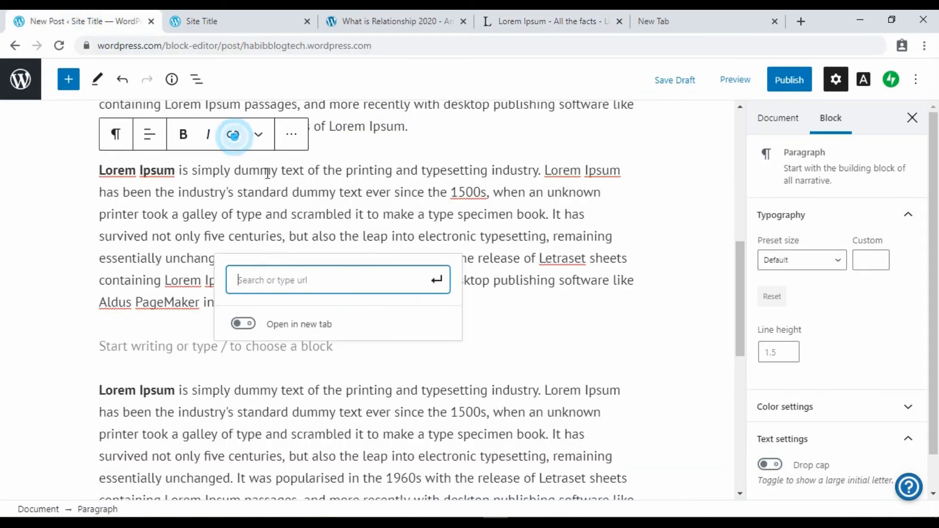
{"action": "key", "text": "ctrl+v"}
{"action": "left_click", "coordinate": [431, 277]}
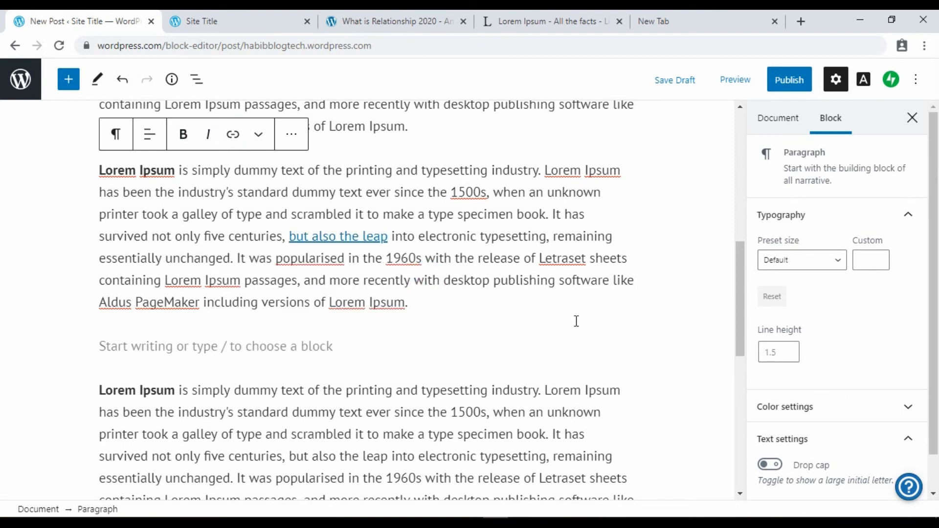
Review the whole post with its two text links, and glance at the linked antihow.com article.
{"action": "scroll", "coordinate": [553, 328], "scroll_direction": "up", "scroll_amount": 6}
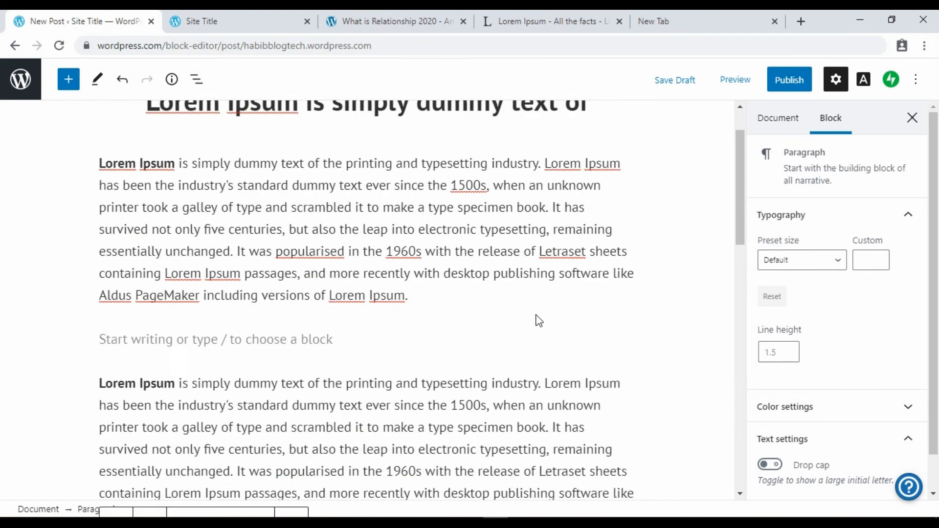
{"action": "scroll", "coordinate": [533, 342], "scroll_direction": "down", "scroll_amount": 8}
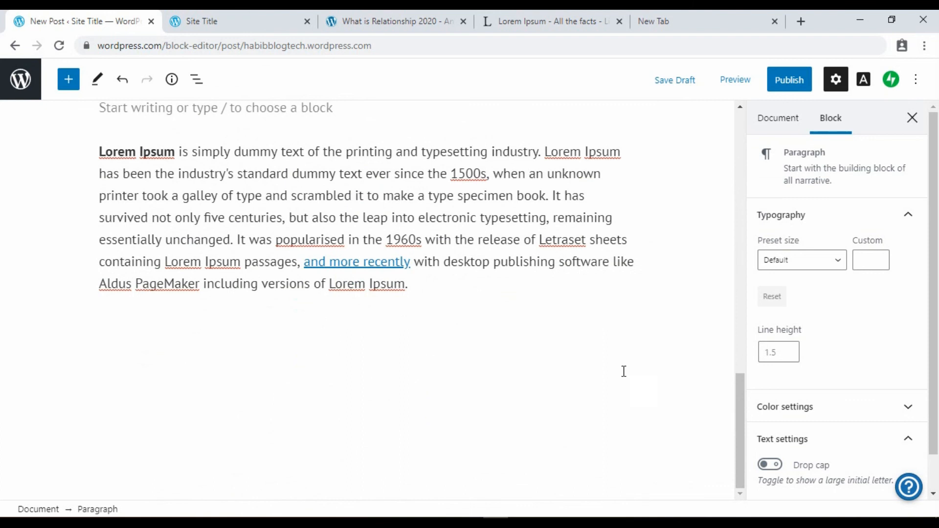
{"action": "scroll", "coordinate": [543, 239], "scroll_direction": "up", "scroll_amount": 4}
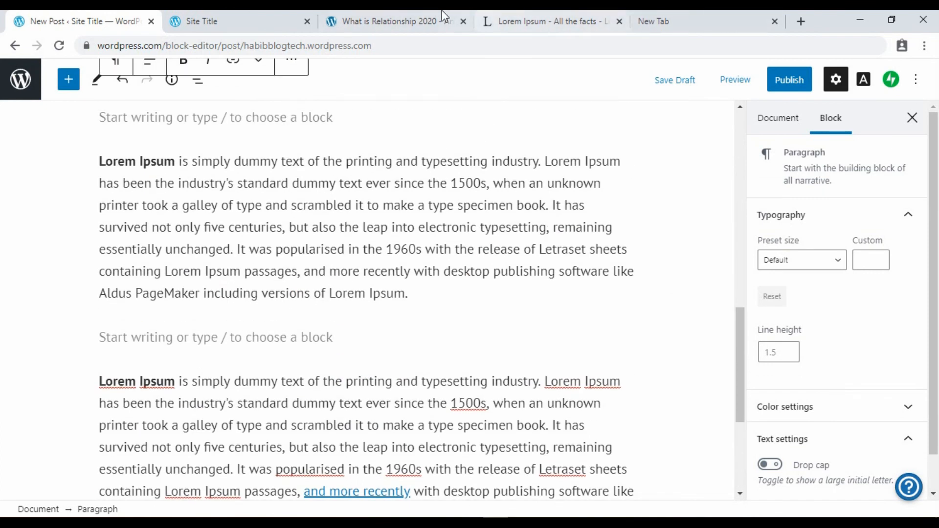
{"action": "left_click", "coordinate": [443, 14]}
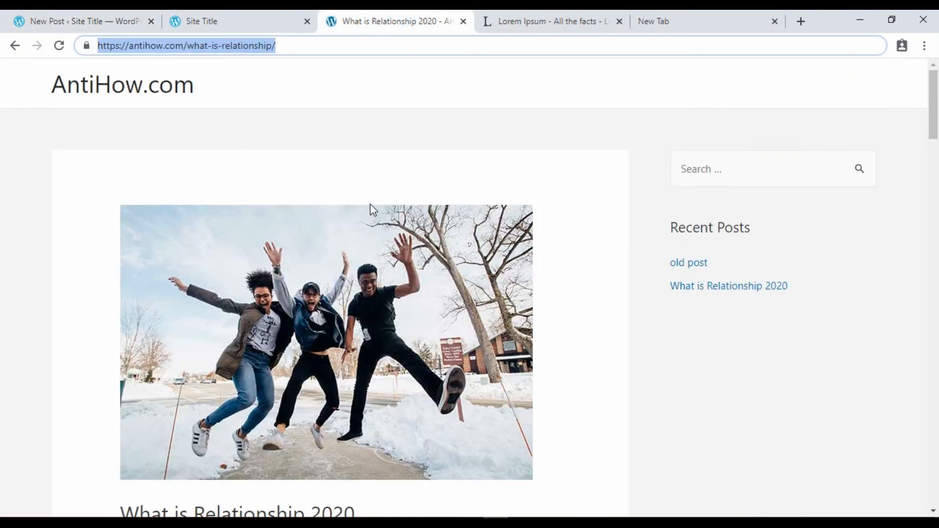
{"action": "left_click", "coordinate": [188, 15]}
{"action": "key", "text": "ctrl+shift+Tab"}
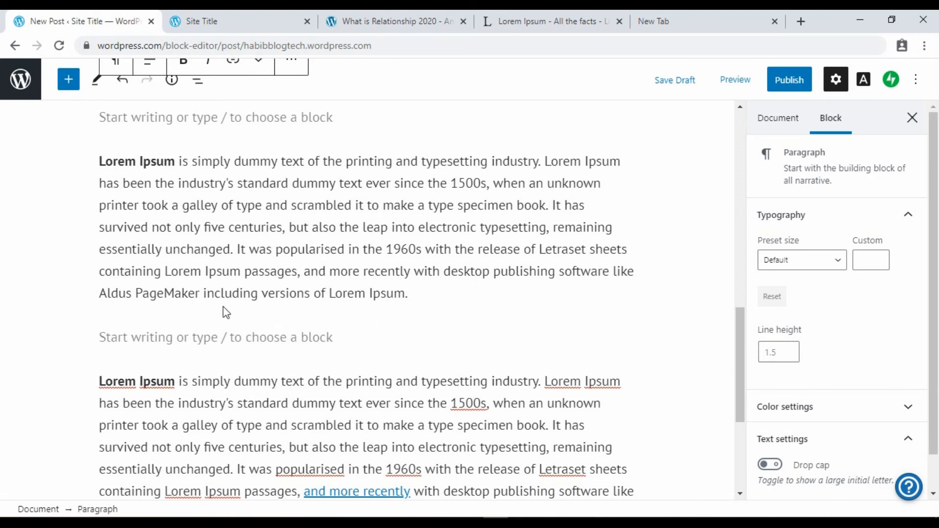
{"action": "left_click", "coordinate": [330, 348]}
{"action": "type", "text": "Lorem Ipsum is simply dummy text of the printing and typesetting industry. Lorem Ipsum has been the industry's standard dummy text ever since the 1500s, when an unknown printer took a galley of type and scrambled it to make a type specimen book. It has survived not only five centuries, but also the leap into electronic typesetting, remaining essentially unchanged. It was popularised in the 1960s with the release of Letraset sheets containing Lorem Ipsum passages, and more recently with desktop publishing software like Aldus PageMaker including versions of Lorem Ipsum."}
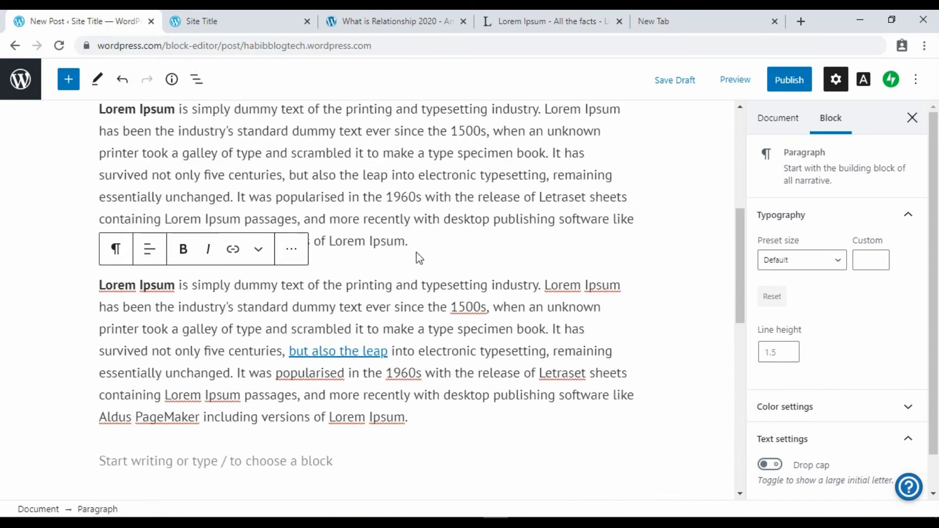
{"action": "scroll", "coordinate": [367, 254], "scroll_direction": "up", "scroll_amount": 3}
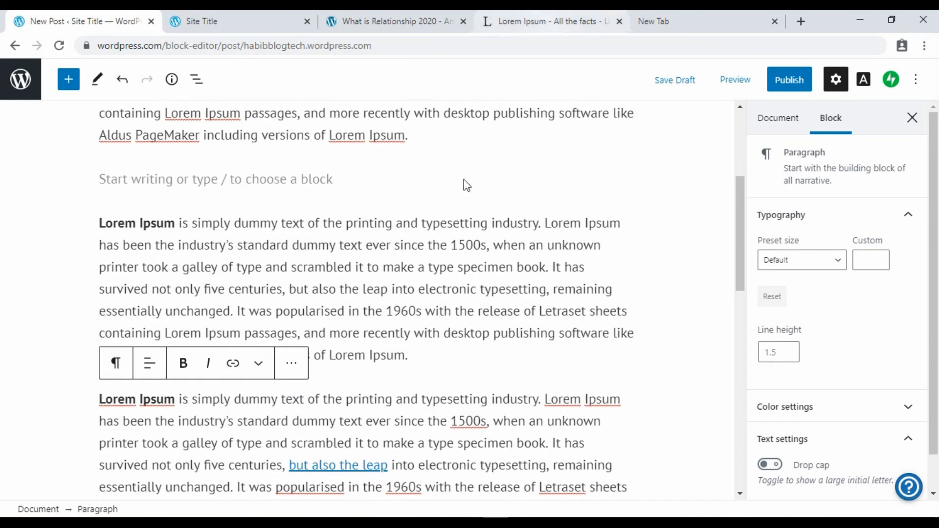
{"action": "scroll", "coordinate": [313, 310], "scroll_direction": "up", "scroll_amount": 5}
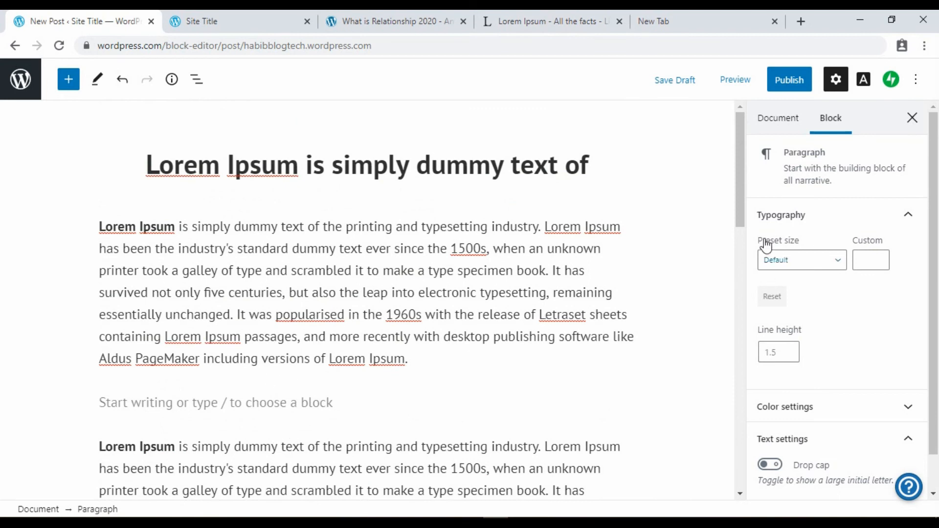
Look over the paragraph block's settings and publish the post.
{"action": "scroll", "coordinate": [853, 308], "scroll_direction": "down", "scroll_amount": 1}
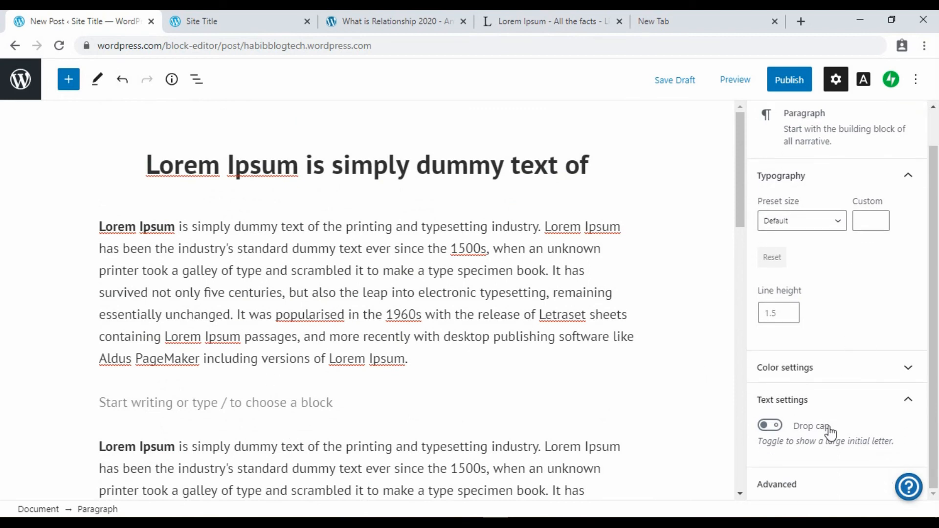
{"action": "scroll", "coordinate": [821, 392], "scroll_direction": "up", "scroll_amount": 1}
{"action": "scroll", "coordinate": [815, 342], "scroll_direction": "down", "scroll_amount": 1}
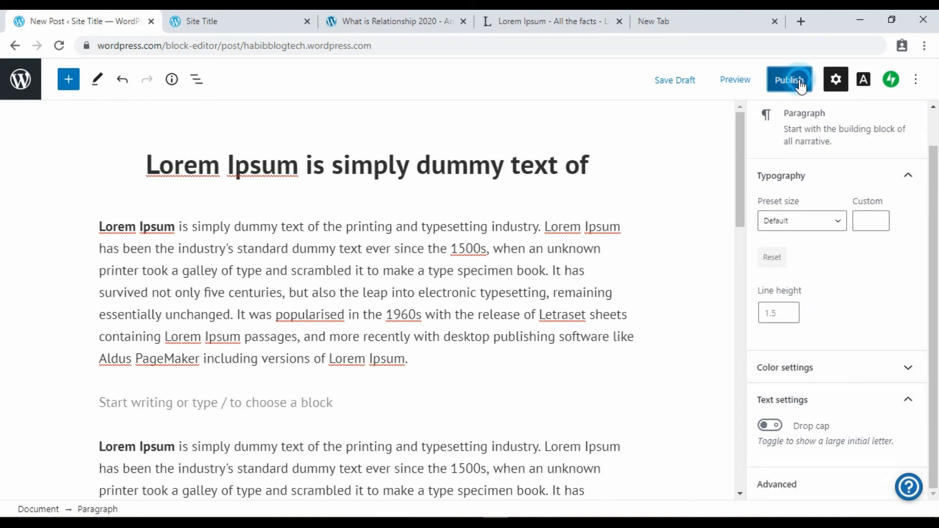
{"action": "left_click", "coordinate": [813, 90]}
{"action": "left_click", "coordinate": [836, 87]}
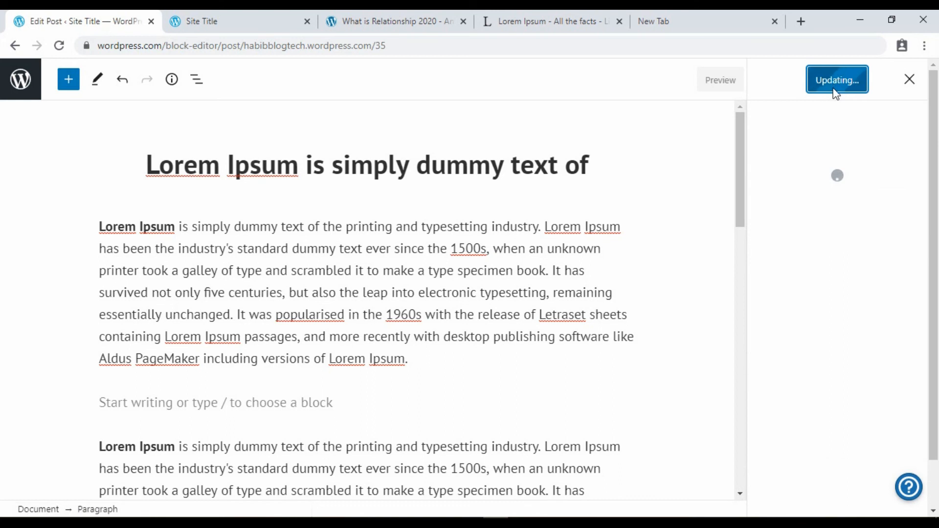
Reload the habibblogtech.wordpress.com homepage and check its Latest from the Blog section for the published post.
{"action": "left_click", "coordinate": [235, 16]}
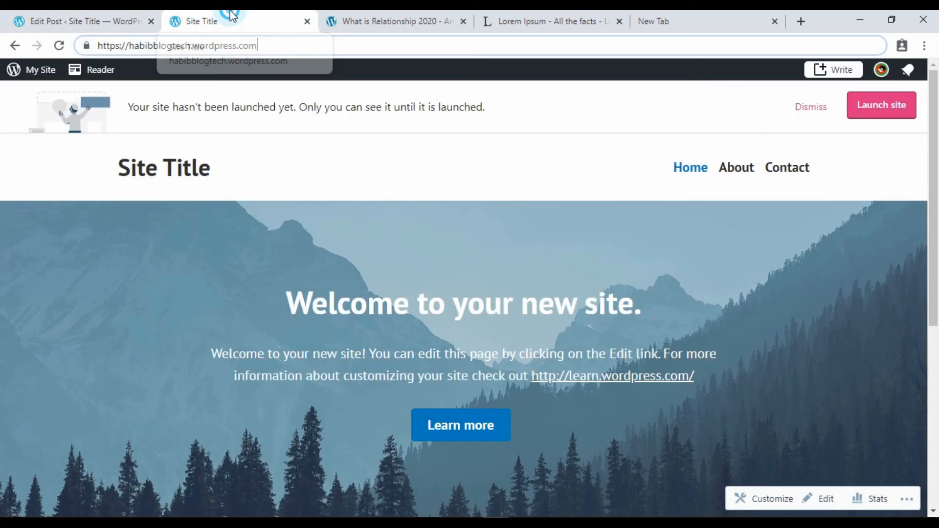
{"action": "left_click", "coordinate": [59, 45]}
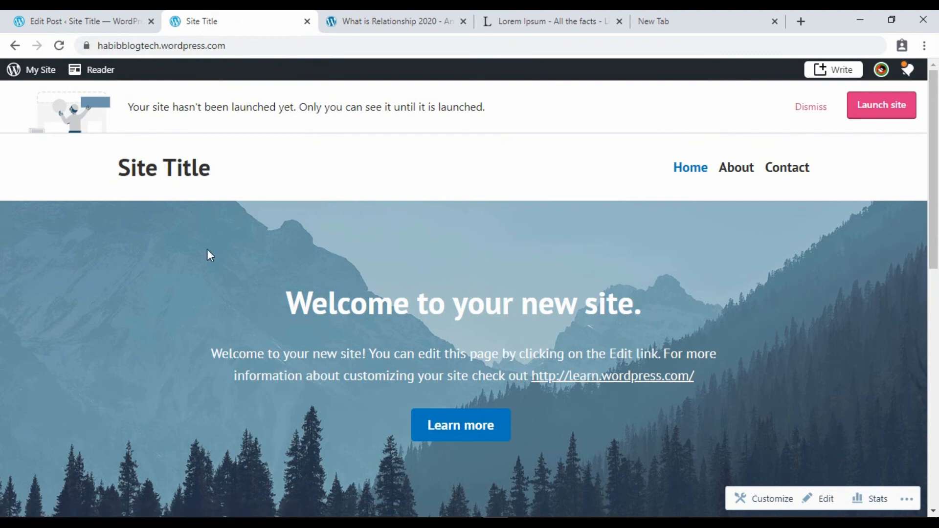
{"action": "scroll", "coordinate": [241, 295], "scroll_direction": "down", "scroll_amount": 6}
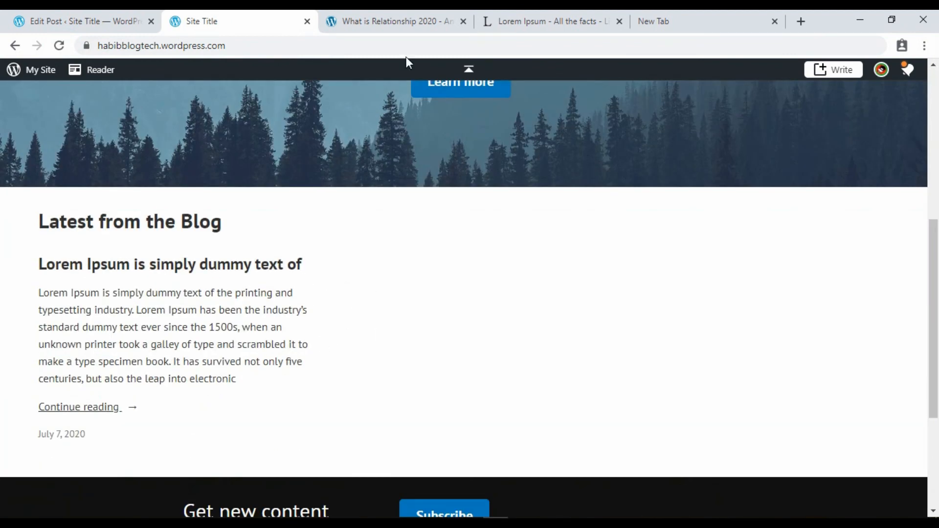
Open antihow.com's homepage and compare it with the web address, layout and blog section of habibblogtech.wordpress.com.
{"action": "left_click", "coordinate": [467, 15]}
{"action": "left_click", "coordinate": [124, 86]}
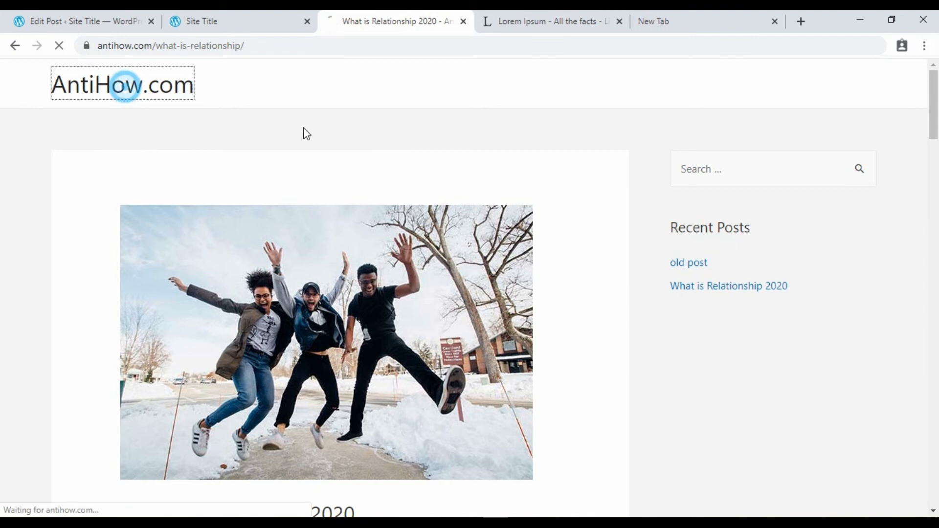
{"action": "left_click", "coordinate": [225, 19]}
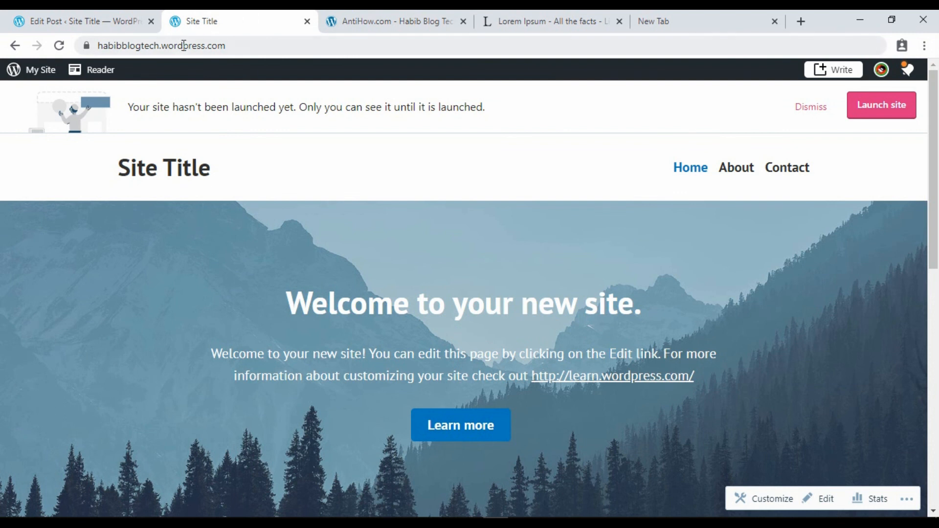
{"action": "left_click", "coordinate": [240, 51]}
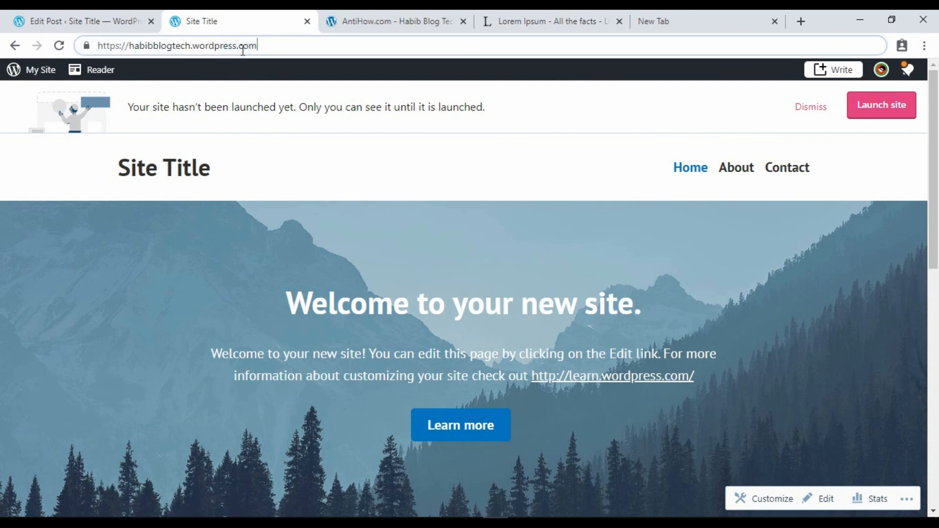
{"action": "left_click", "coordinate": [278, 45]}
{"action": "scroll", "coordinate": [288, 137], "scroll_direction": "down", "scroll_amount": 5}
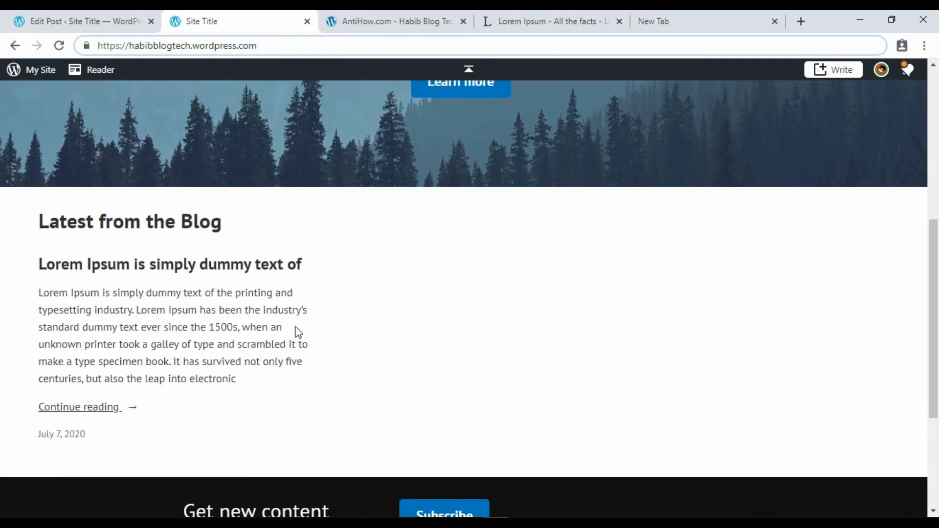
{"action": "scroll", "coordinate": [297, 293], "scroll_direction": "up", "scroll_amount": 6}
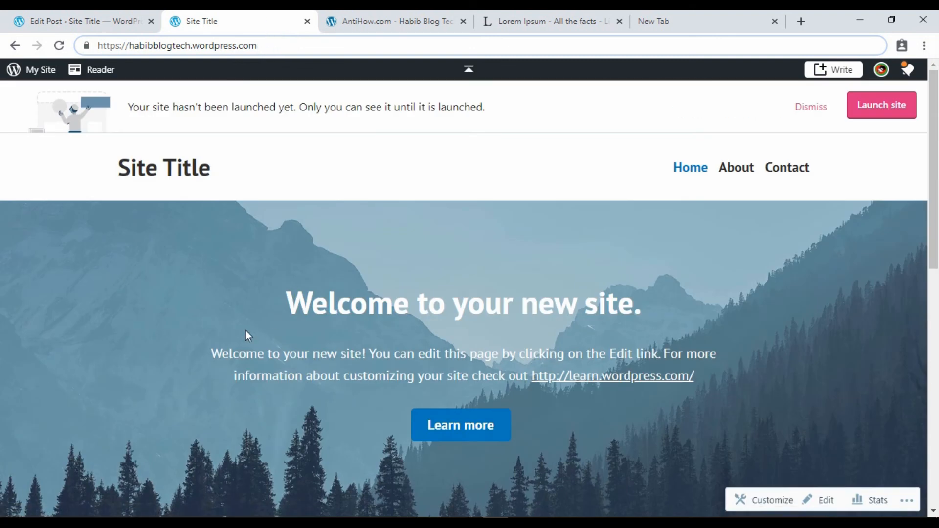
{"action": "scroll", "coordinate": [470, 399], "scroll_direction": "down", "scroll_amount": 6}
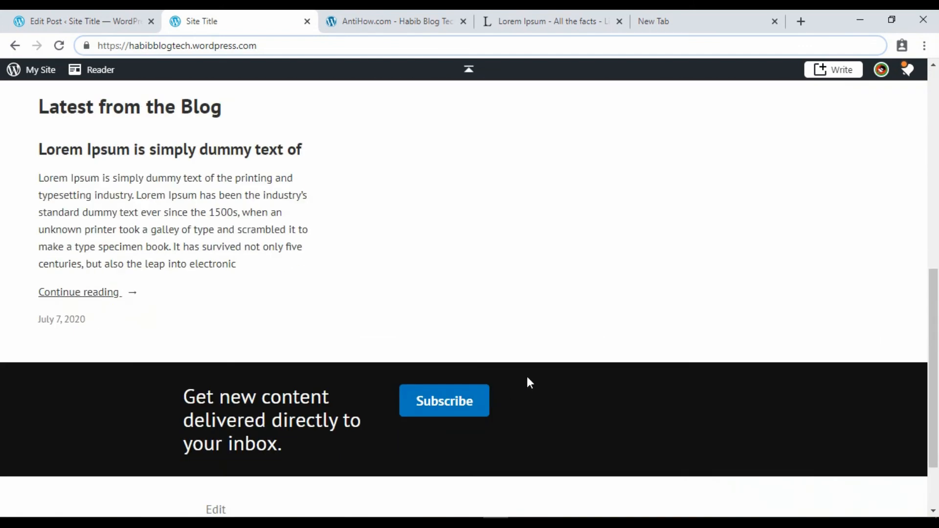
{"action": "scroll", "coordinate": [415, 266], "scroll_direction": "up", "scroll_amount": 2}
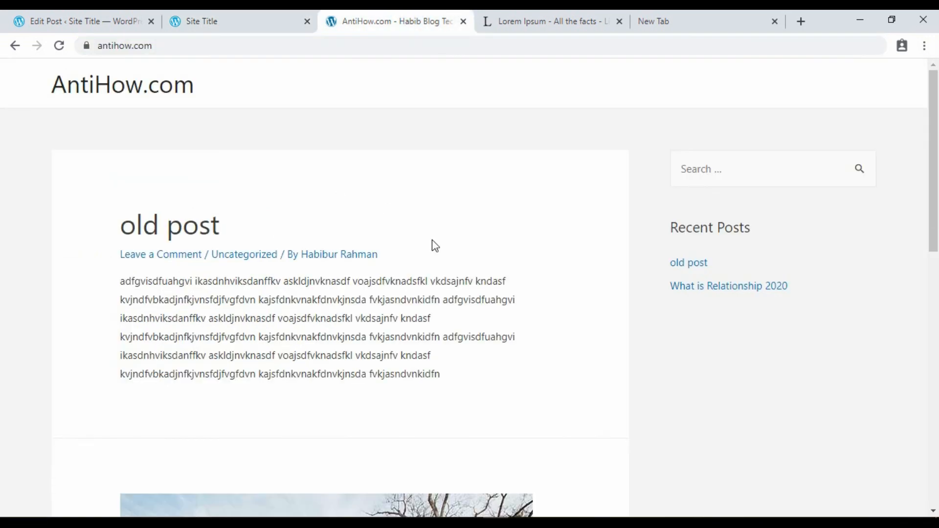
{"action": "left_click", "coordinate": [274, 21]}
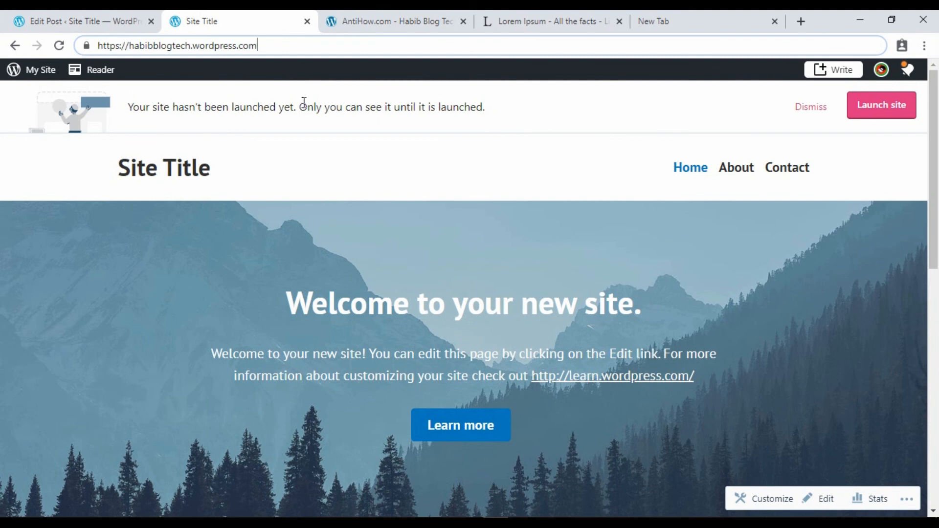
Review the Latest from the Blog section on habibblogtech.wordpress.com against the homepage layout of antihow.com.
{"action": "scroll", "coordinate": [342, 313], "scroll_direction": "down", "scroll_amount": 10}
{"action": "left_click", "coordinate": [398, 244]}
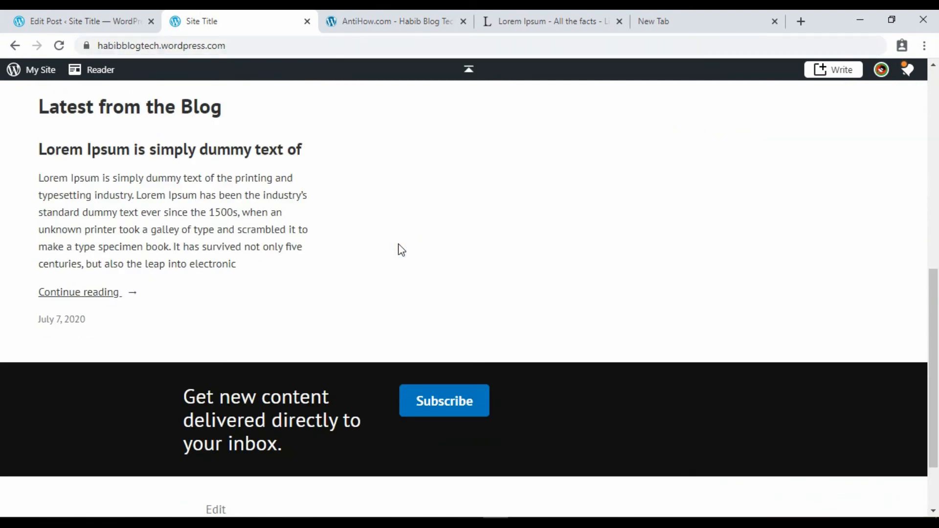
{"action": "scroll", "coordinate": [414, 208], "scroll_direction": "up", "scroll_amount": 10}
{"action": "left_click", "coordinate": [407, 16]}
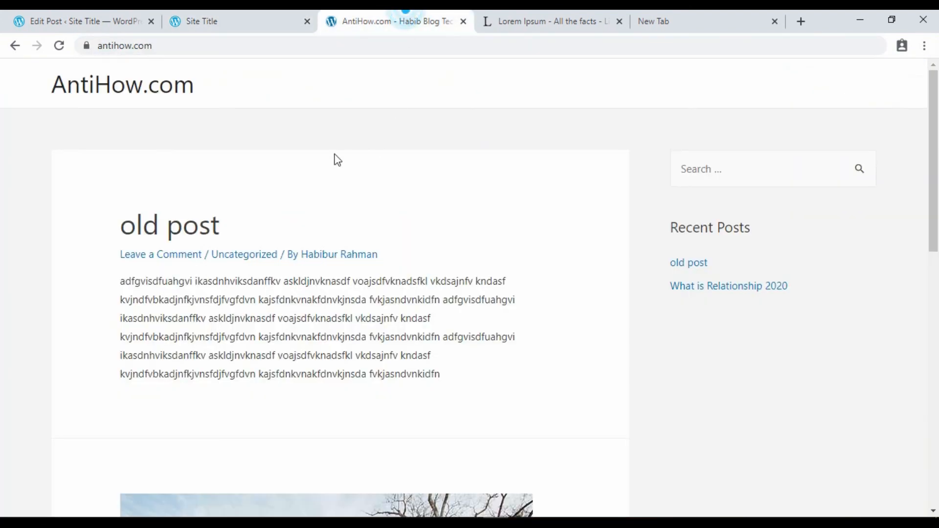
{"action": "left_click", "coordinate": [253, 23]}
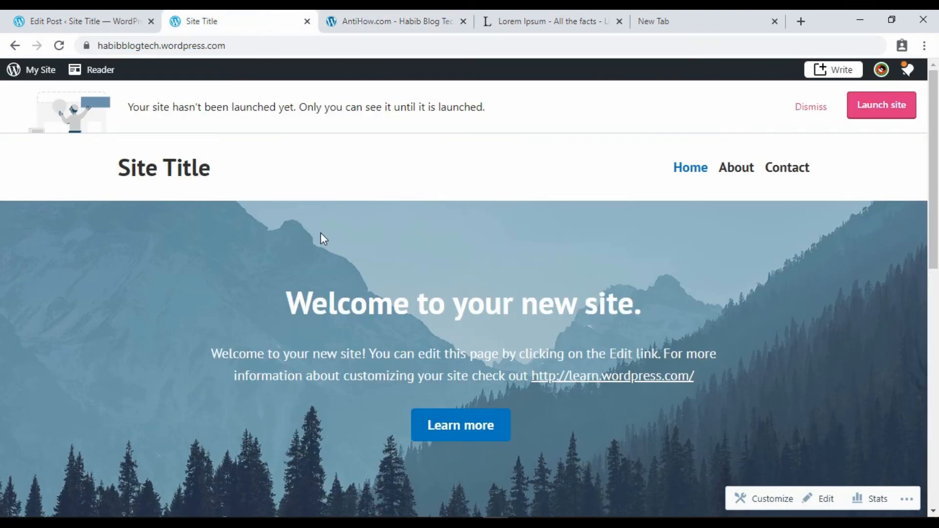
{"action": "scroll", "coordinate": [321, 232], "scroll_direction": "down", "scroll_amount": 10}
{"action": "scroll", "coordinate": [328, 243], "scroll_direction": "up", "scroll_amount": 3}
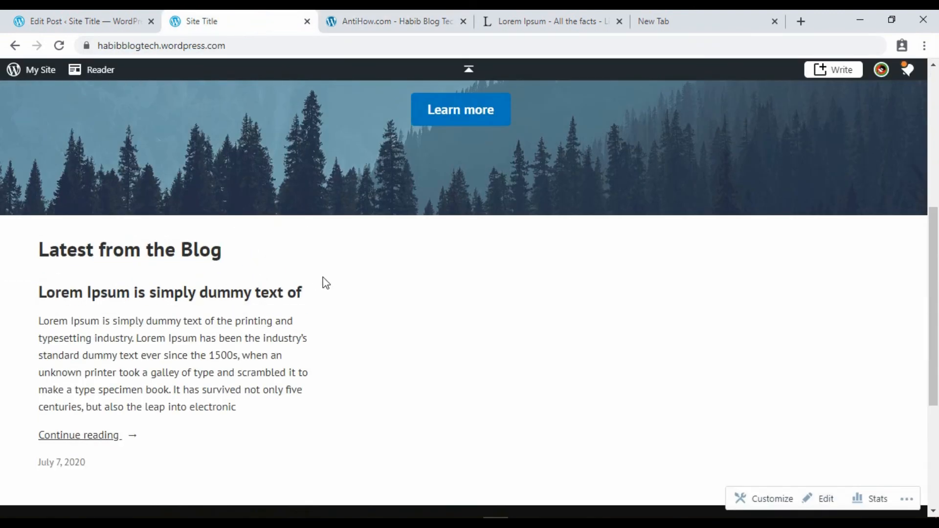
Leave the post editor for the site's Posts list, and look over the published posts and site management options.
{"action": "left_click", "coordinate": [84, 21]}
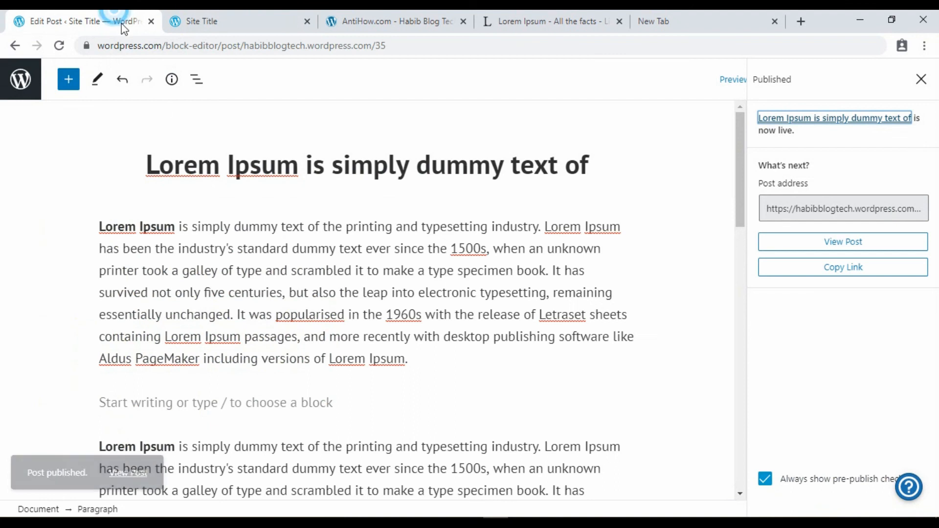
{"action": "left_click", "coordinate": [21, 81]}
{"action": "scroll", "coordinate": [120, 326], "scroll_direction": "down", "scroll_amount": 2}
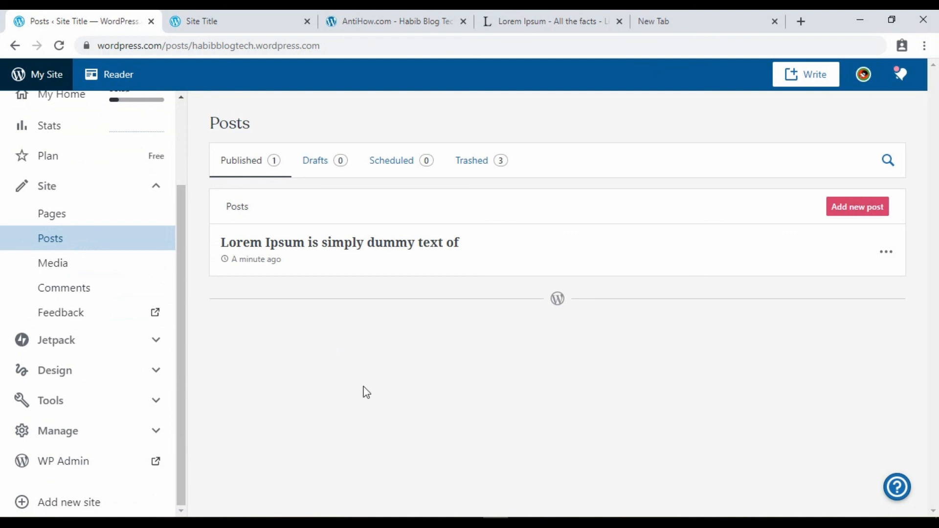
{"action": "scroll", "coordinate": [147, 248], "scroll_direction": "up", "scroll_amount": 2}
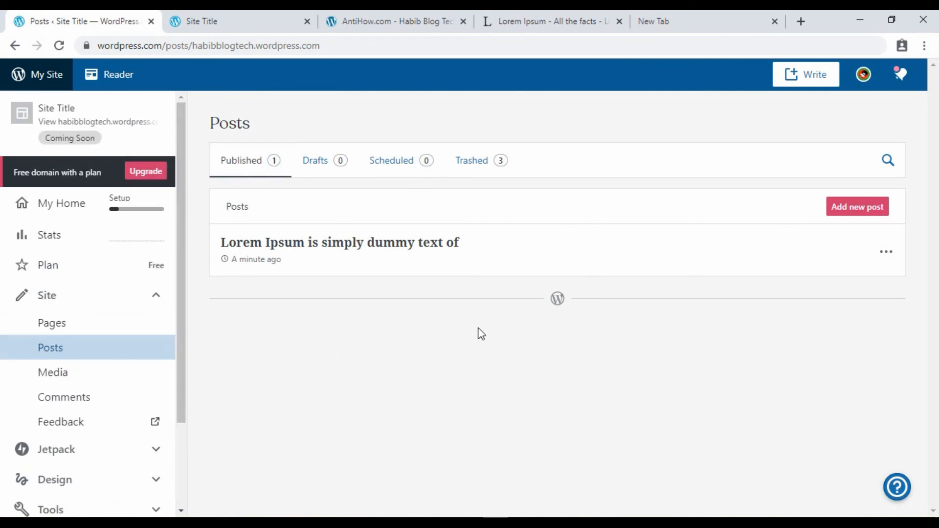
Open the post "Lorem Ipsum is simply dummy text of" from the site's Latest from the Blog section and view its text.
{"action": "left_click", "coordinate": [237, 16]}
{"action": "scroll", "coordinate": [207, 333], "scroll_direction": "down", "scroll_amount": 1}
{"action": "scroll", "coordinate": [206, 333], "scroll_direction": "down", "scroll_amount": 2}
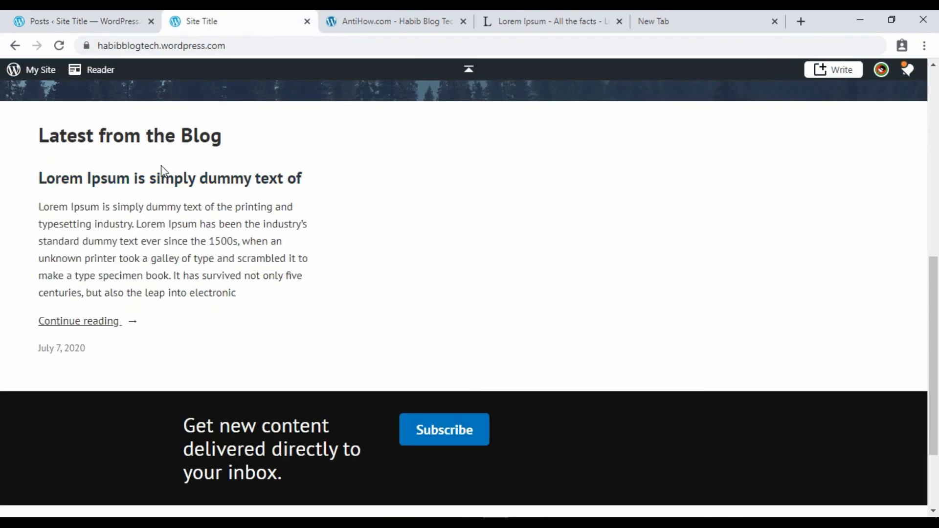
{"action": "left_click", "coordinate": [166, 179]}
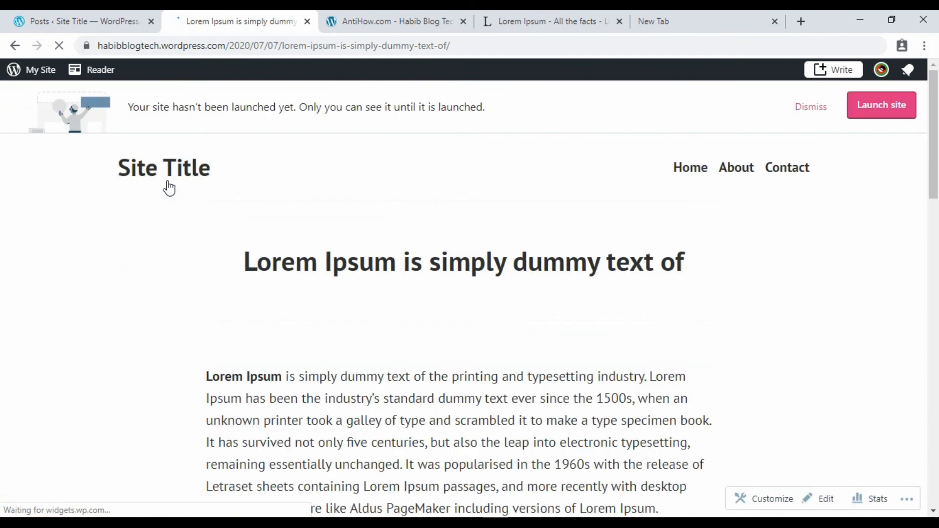
{"action": "scroll", "coordinate": [353, 245], "scroll_direction": "down", "scroll_amount": 2}
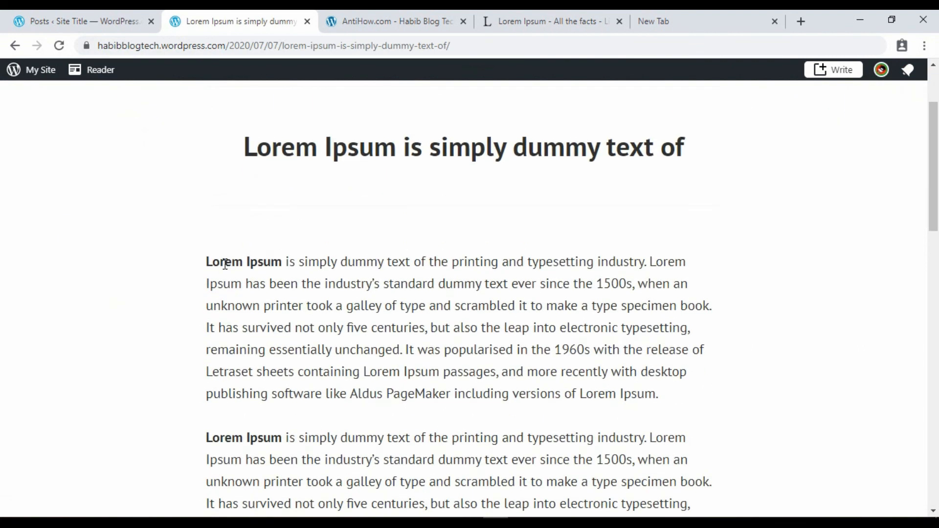